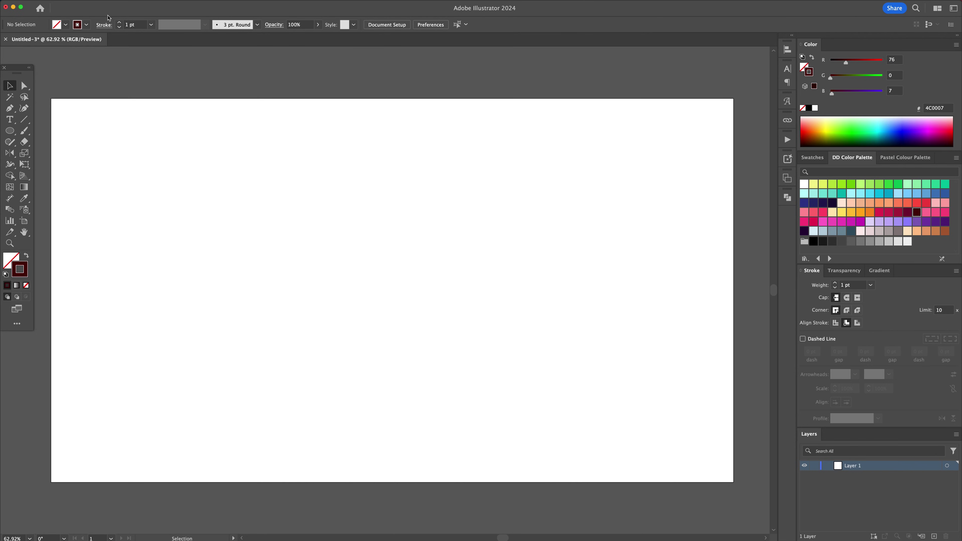
Step: Place IMG_0345.jpeg on the artboard as a linked image and select it
{"action": "mouse_move", "coordinate": [104, 2]}
{"action": "left_click", "coordinate": [54, 4]}
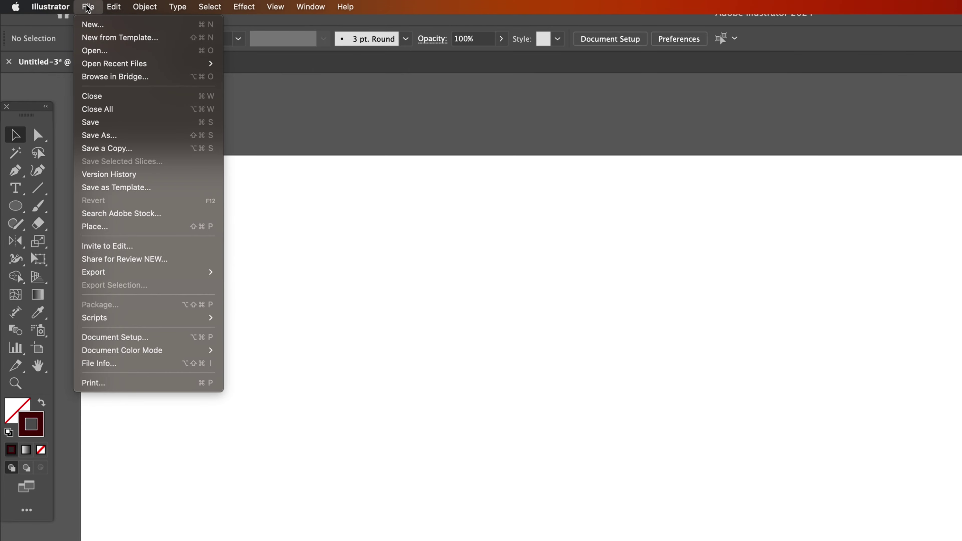
{"action": "left_click", "coordinate": [123, 229]}
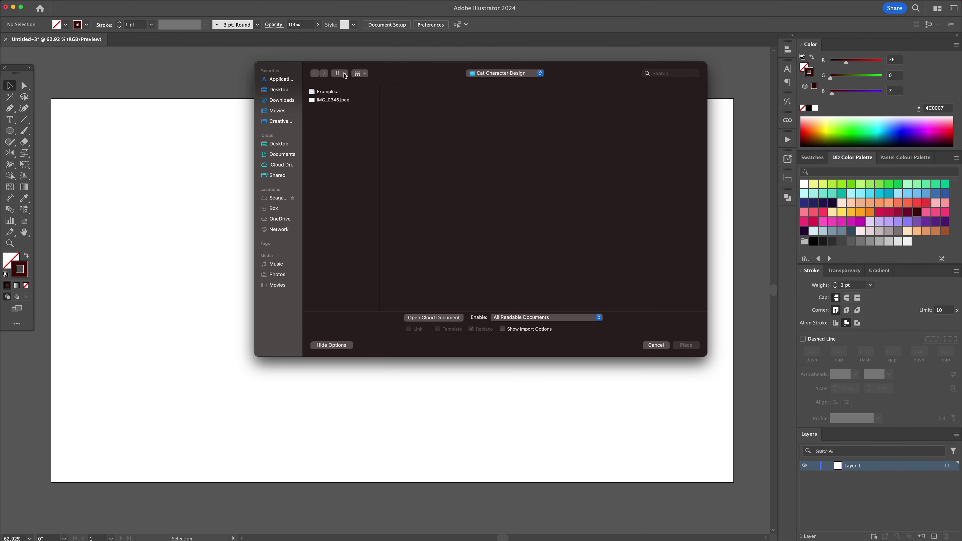
{"action": "left_click", "coordinate": [319, 100]}
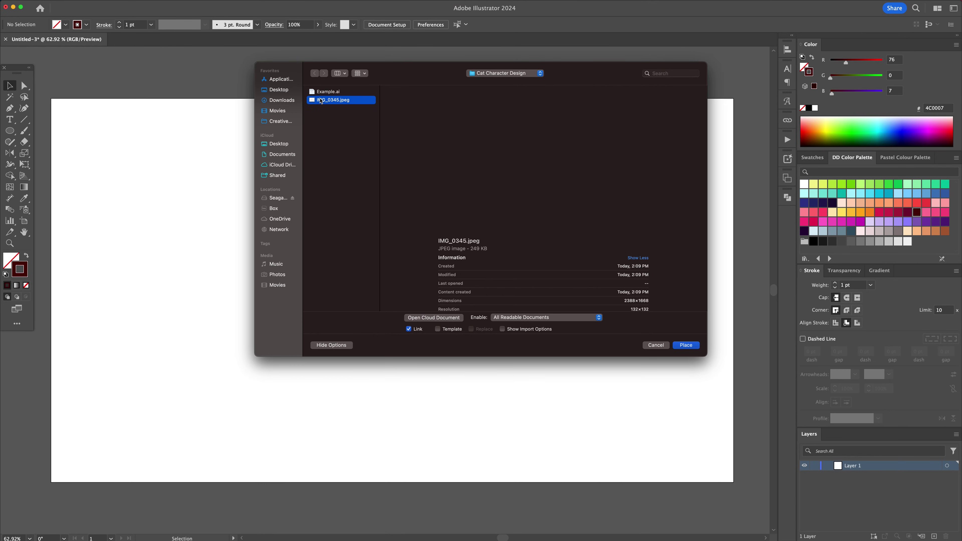
{"action": "left_click", "coordinate": [686, 344]}
{"action": "left_click", "coordinate": [283, 226]}
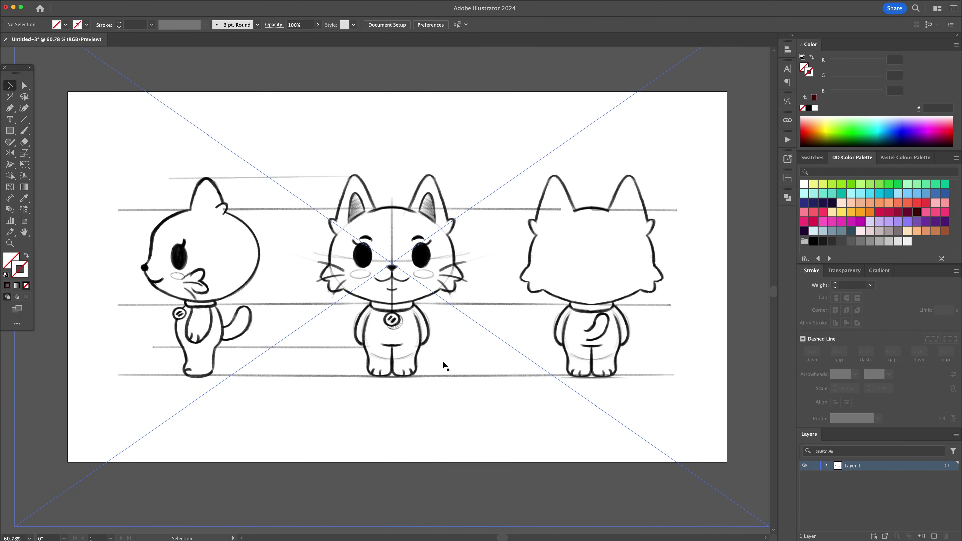
{"action": "left_click", "coordinate": [408, 338]}
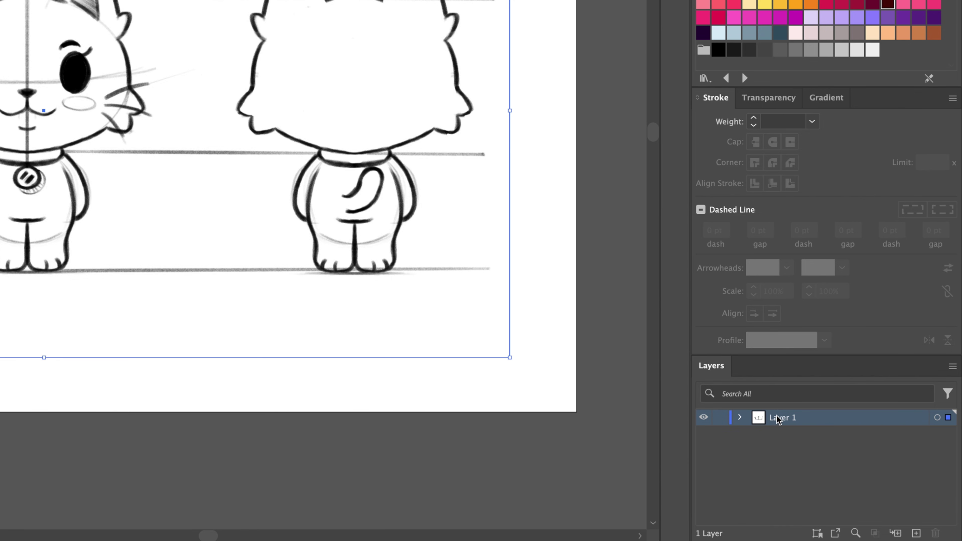
Step: Rename the layer that holds the placed image as Sketch
{"action": "double_click", "coordinate": [777, 418]}
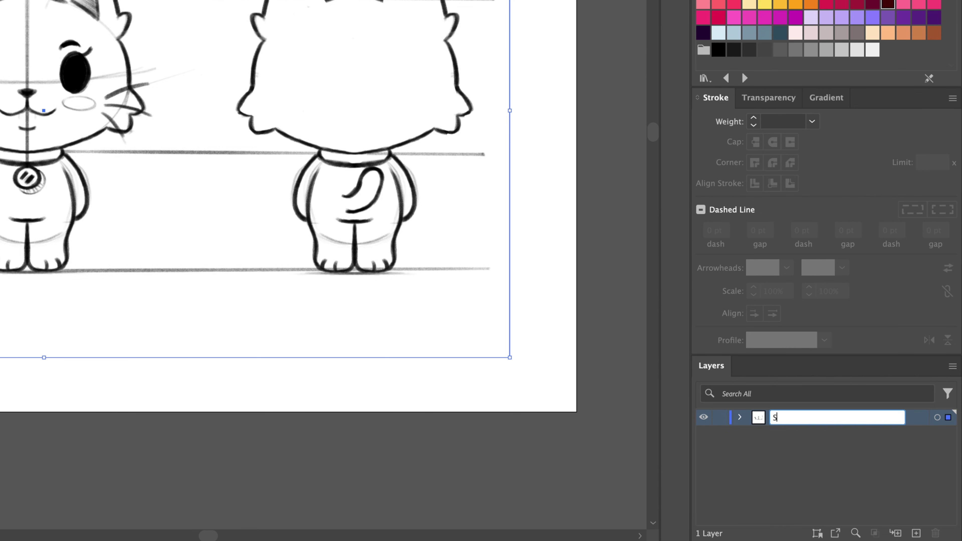
{"action": "type", "text": "Sketch"}
{"action": "key", "text": "Return"}
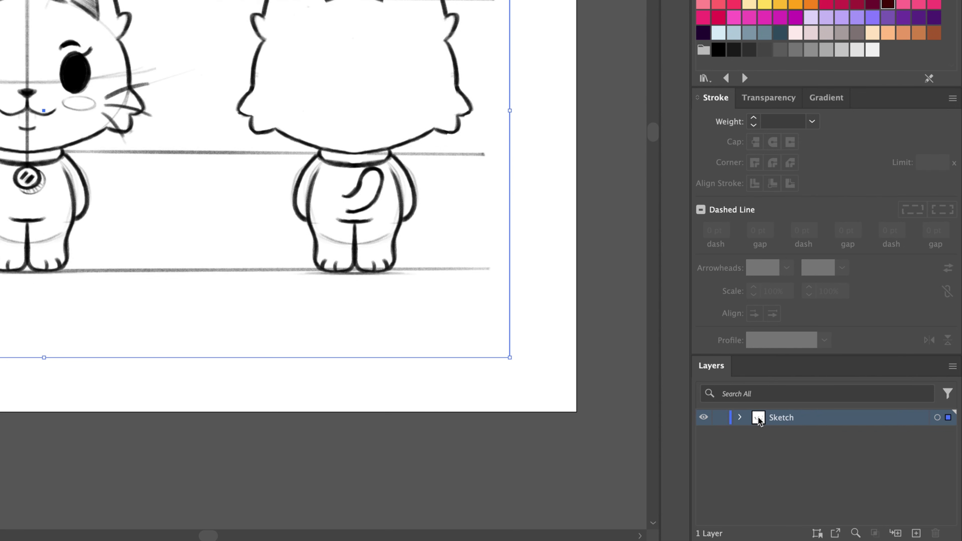
Step: Set the placed sketch image's opacity to 25% and lock the Sketch layer
{"action": "left_click", "coordinate": [775, 101]}
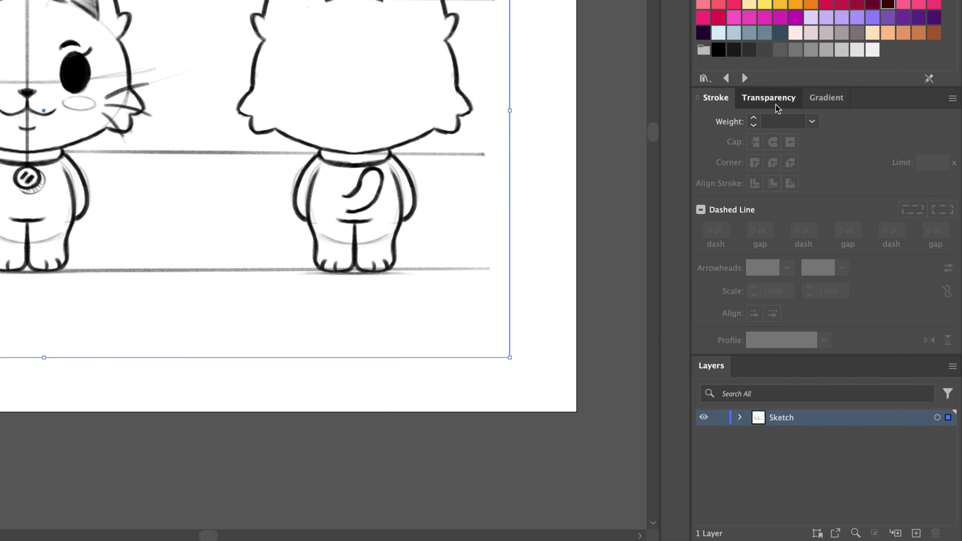
{"action": "left_click", "coordinate": [835, 121]}
{"action": "type", "text": "25"}
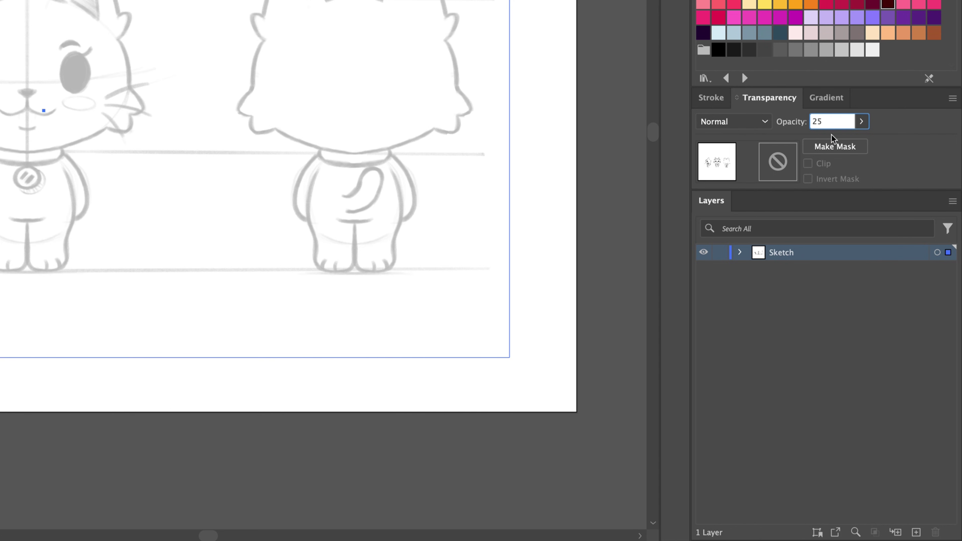
{"action": "left_click", "coordinate": [814, 294]}
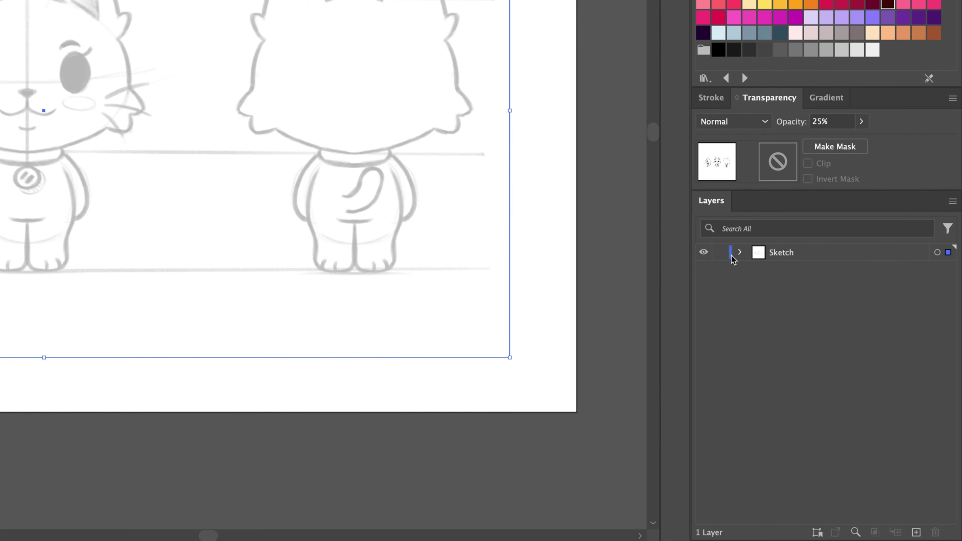
{"action": "left_click", "coordinate": [721, 252]}
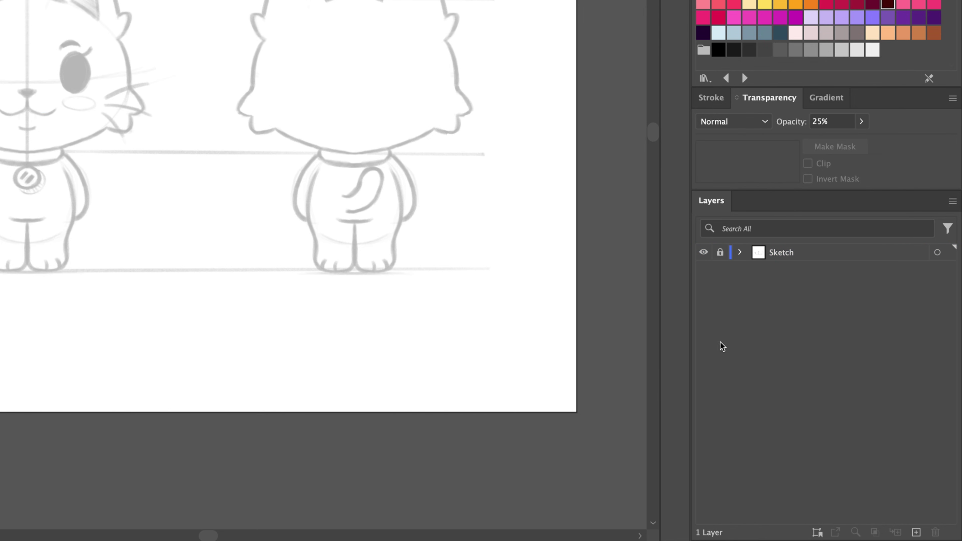
Step: Add two layers above Sketch, name the upper one Outline and the lower one Colouring, and make Outline active
{"action": "left_click", "coordinate": [916, 531]}
{"action": "left_click", "coordinate": [917, 531]}
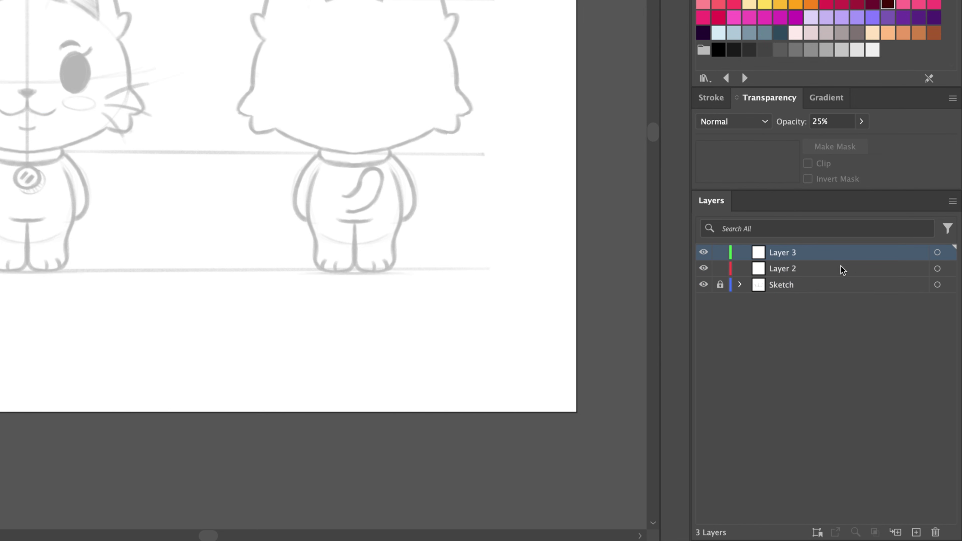
{"action": "double_click", "coordinate": [790, 256]}
{"action": "key", "text": "Return"}
{"action": "double_click", "coordinate": [789, 268]}
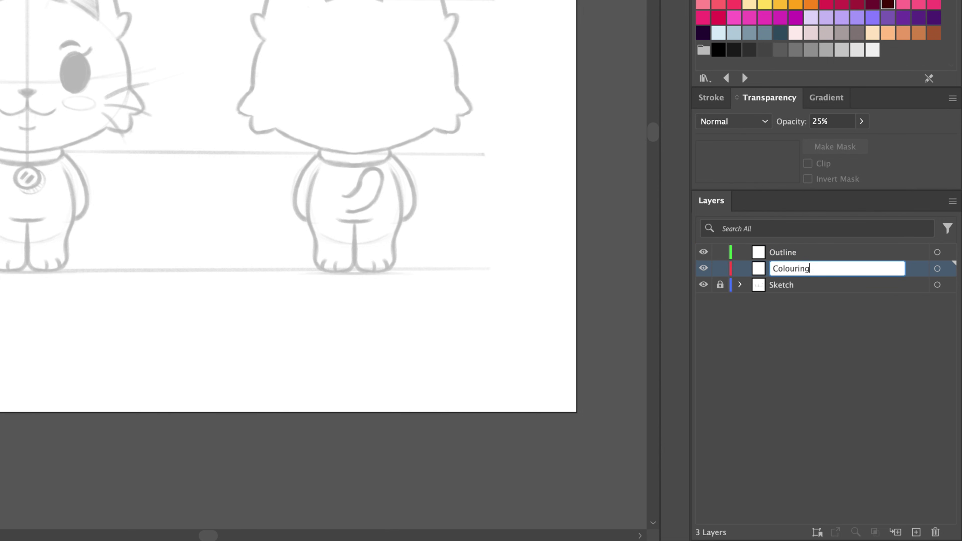
{"action": "key", "text": "Return"}
{"action": "left_click", "coordinate": [794, 259]}
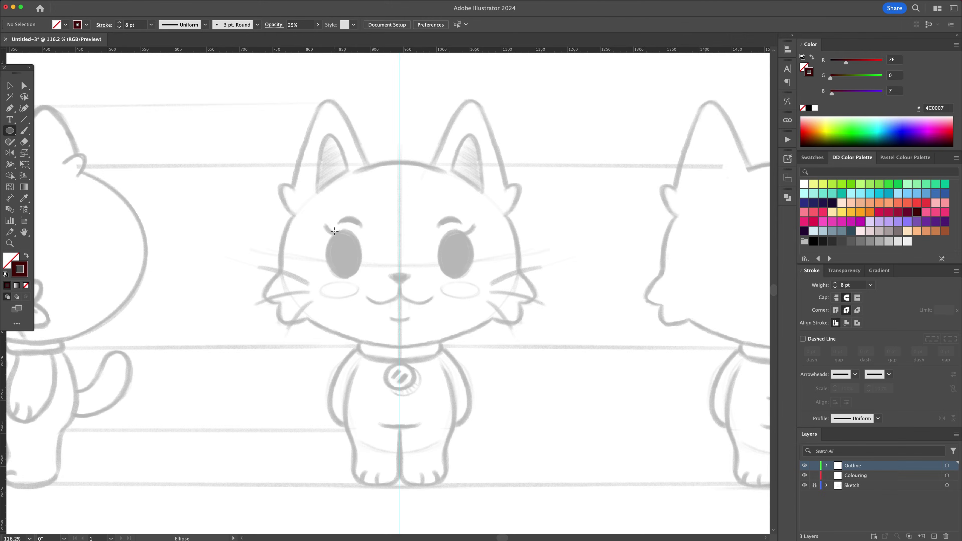
Step: Draw an ellipse centred on the vertical guide over the front-view cat's head and fit its height to the sketch
{"action": "key", "text": "l"}
{"action": "mouse_move", "coordinate": [399, 260]}
{"action": "left_mouse_down"}
{"action": "mouse_move", "coordinate": [447, 273]}
{"action": "mouse_move", "coordinate": [521, 343]}
{"action": "left_mouse_up"}
{"action": "left_click_drag", "start_coordinate": [400, 177], "coordinate": [401, 163]}
{"action": "key", "text": "v"}
{"action": "left_click", "coordinate": [392, 189]}
Step: Trace the front-view cat's left ear and the fur tuft below it with straight Pen tool segments
{"action": "key", "text": "z"}
{"action": "left_click_drag", "start_coordinate": [265, 189], "coordinate": [294, 188]}
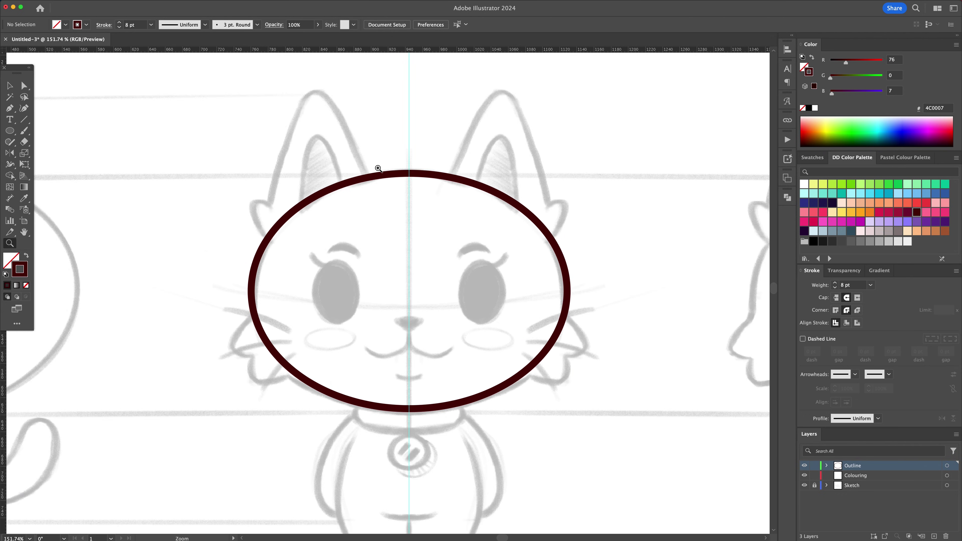
{"action": "left_click", "coordinate": [370, 183]}
{"action": "left_click", "coordinate": [315, 84]}
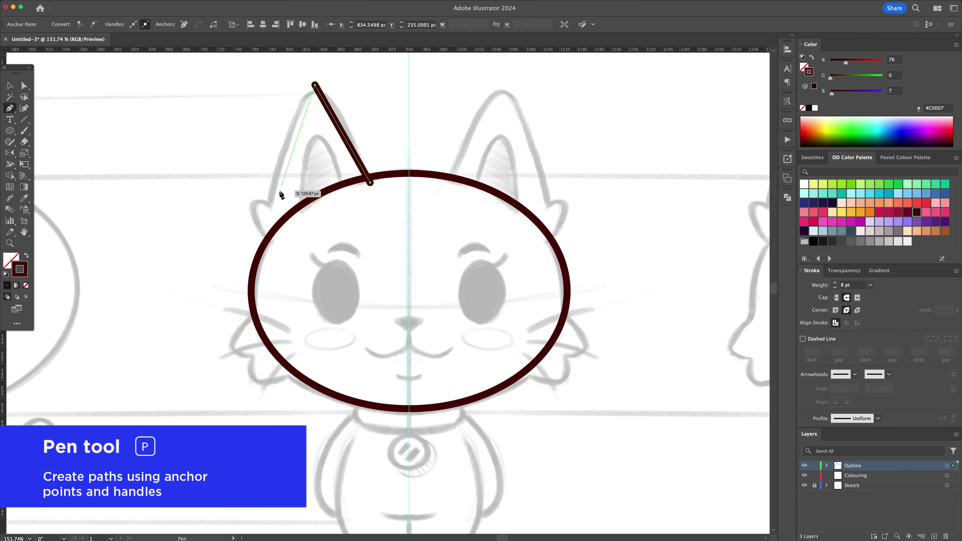
{"action": "left_click", "coordinate": [274, 196]}
{"action": "left_click", "coordinate": [251, 194]}
{"action": "left_click", "coordinate": [271, 247]}
{"action": "key", "text": "v"}
{"action": "left_click", "coordinate": [204, 258]}
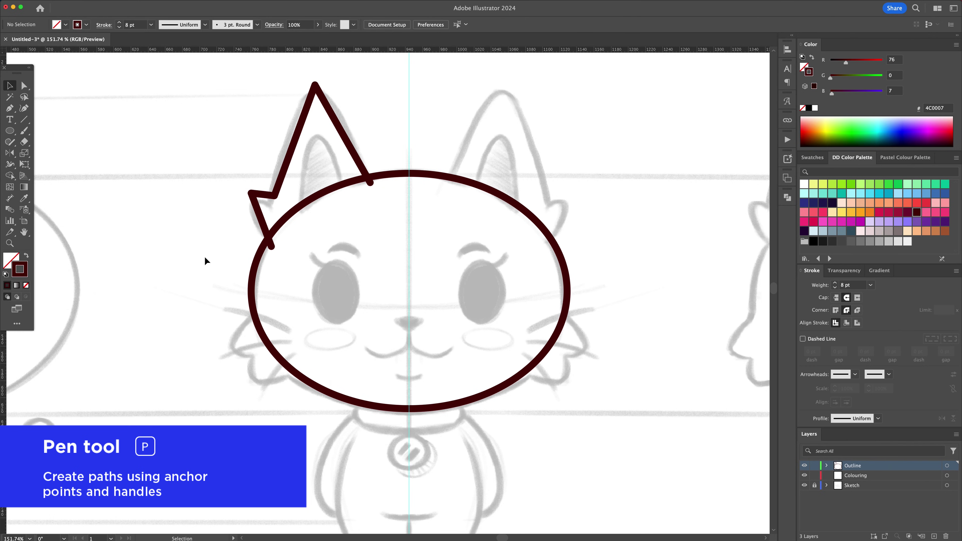
Step: Trace the left cheek fur as a straight-segment zigzag path with the Pen tool, starting and ending on the head ellipse
{"action": "key", "text": "p"}
{"action": "left_click", "coordinate": [261, 304]}
{"action": "left_click", "coordinate": [223, 354]}
{"action": "left_click", "coordinate": [251, 357]}
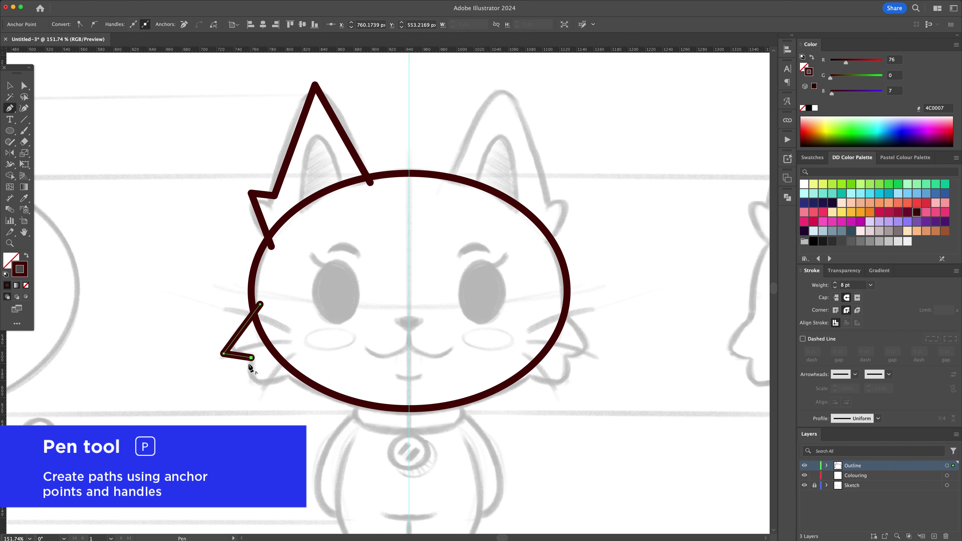
{"action": "left_click", "coordinate": [247, 383]}
{"action": "left_click", "coordinate": [305, 372]}
{"action": "key", "text": "v"}
{"action": "left_click", "coordinate": [333, 326]}
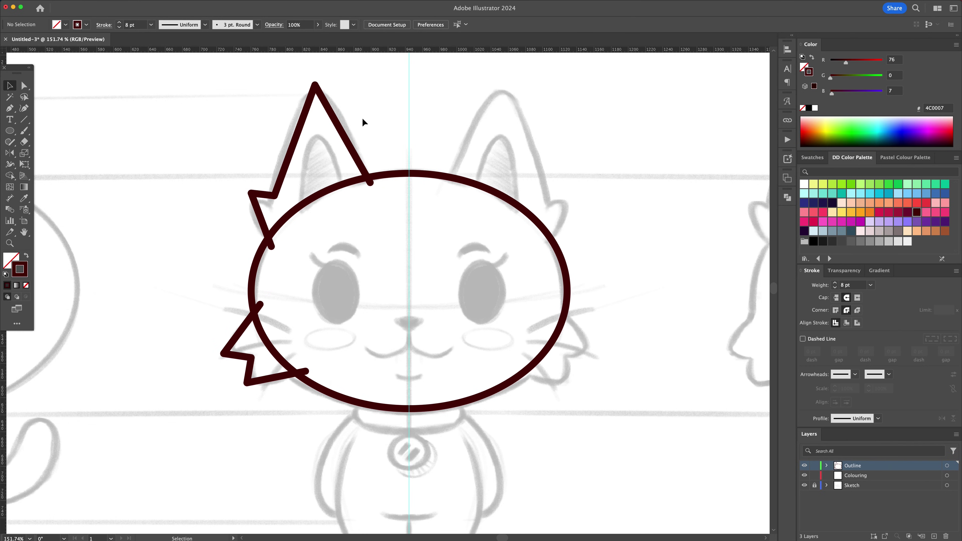
Step: Bend both sides of the left ear and the lower edge of its fur tuft with the Curvature tool to match the sketch
{"action": "left_click", "coordinate": [337, 120]}
{"action": "left_click", "coordinate": [24, 108]}
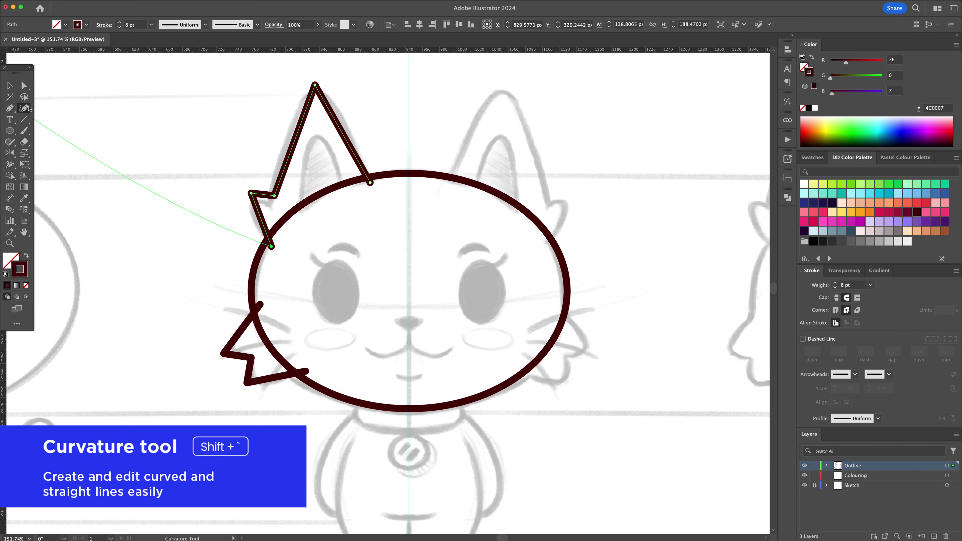
{"action": "left_click_drag", "start_coordinate": [344, 136], "coordinate": [287, 135]}
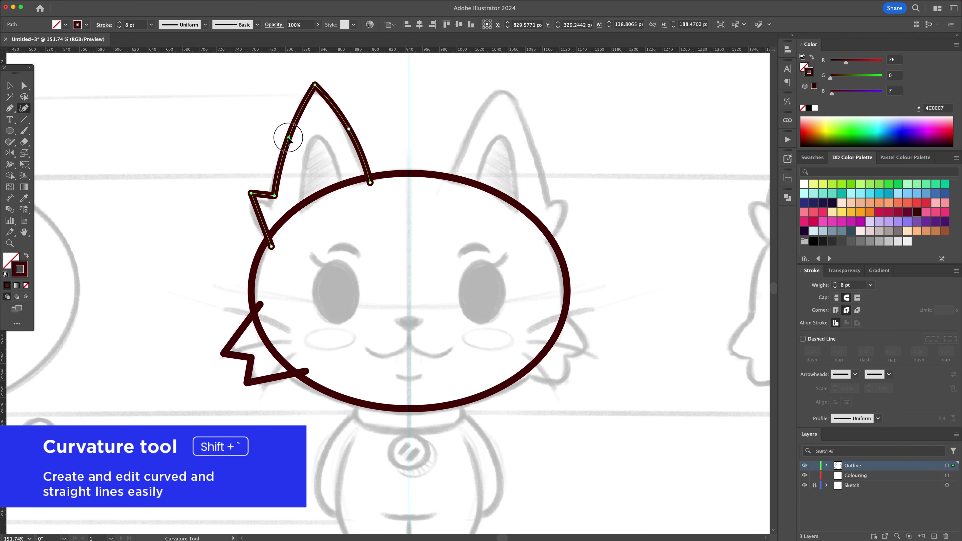
{"action": "left_click_drag", "start_coordinate": [262, 219], "coordinate": [255, 219]}
Step: Bend the upper, lower and inner edges of the left cheek fur with the Curvature tool to follow the sketch
{"action": "left_click", "coordinate": [242, 332]}
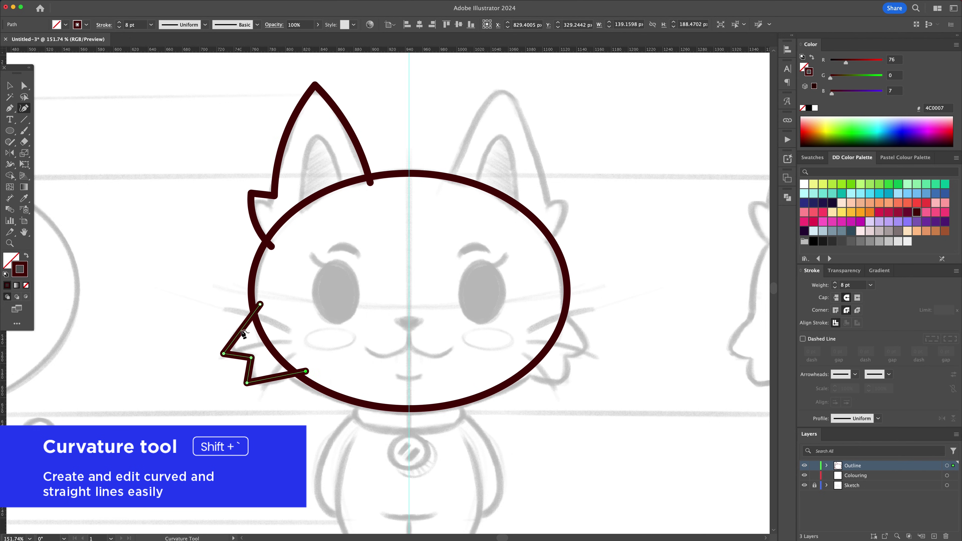
{"action": "left_click_drag", "start_coordinate": [241, 329], "coordinate": [237, 326]}
{"action": "left_click_drag", "start_coordinate": [278, 377], "coordinate": [278, 381]}
{"action": "left_click", "coordinate": [249, 368]}
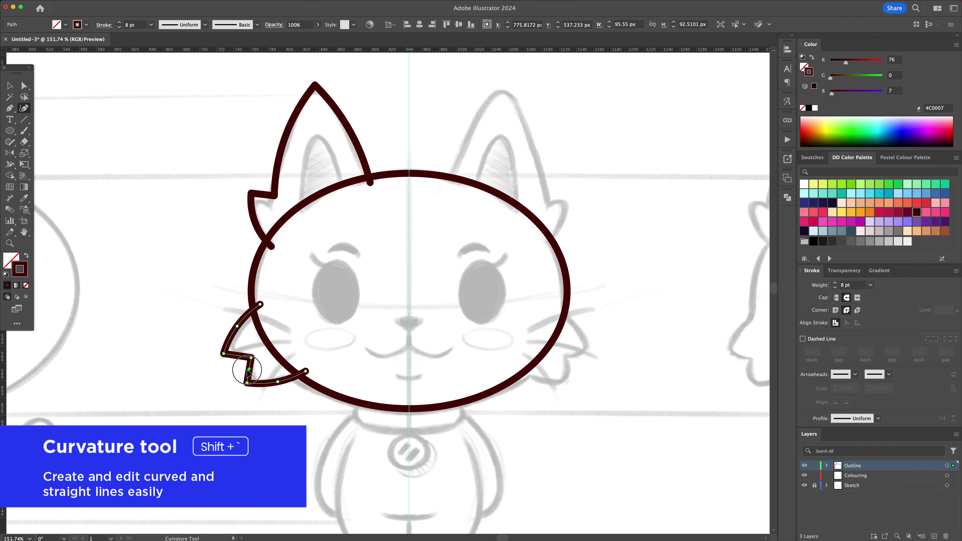
{"action": "key", "text": "v"}
{"action": "left_click", "coordinate": [254, 401]}
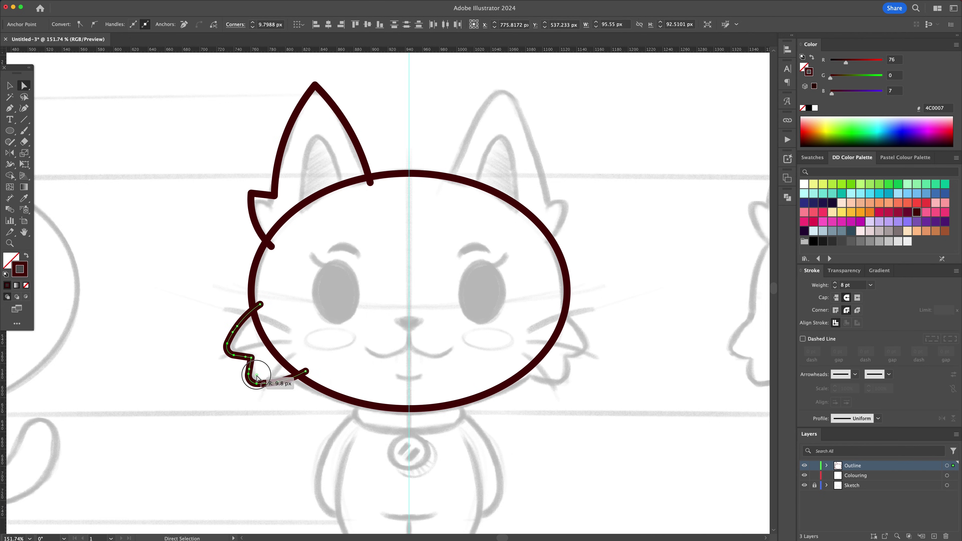
Step: Round the tips of the cheek fur by about 9.8 px, and round the corners of the ear tuft and ear tip
{"action": "key", "text": "a"}
{"action": "left_click_drag", "start_coordinate": [232, 184], "coordinate": [264, 206]}
{"action": "left_click", "coordinate": [315, 86]}
{"action": "left_click_drag", "start_coordinate": [315, 98], "coordinate": [316, 110]}
{"action": "key", "text": "v"}
{"action": "left_click", "coordinate": [387, 133]}
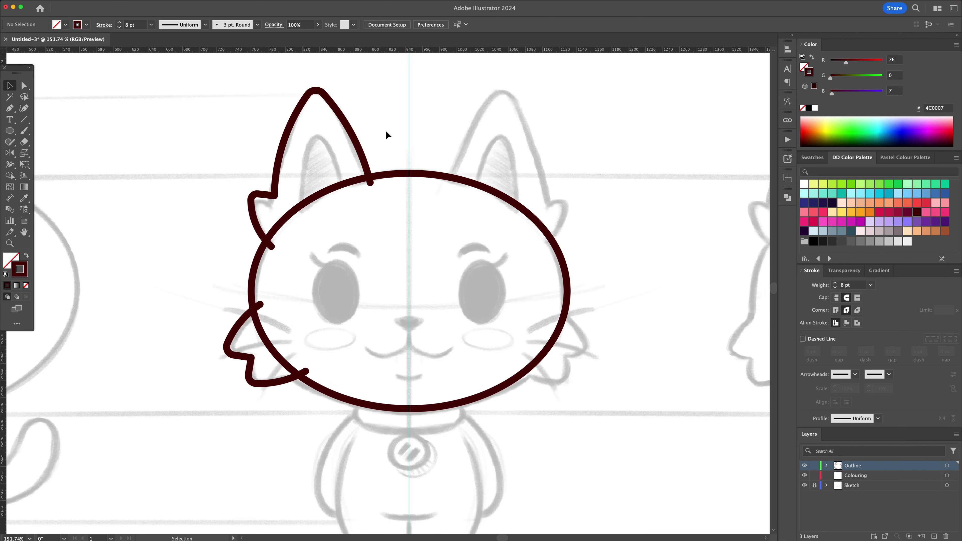
Step: Draw the left inner ear with the Pen tool and bend its two sides outward with the Curvature tool
{"action": "key", "text": "p"}
{"action": "left_click", "coordinate": [344, 185]}
{"action": "left_click", "coordinate": [317, 132]}
{"action": "left_click", "coordinate": [301, 205]}
{"action": "key", "text": "v"}
{"action": "key", "text": "shift+grave"}
{"action": "left_click_drag", "start_coordinate": [330, 158], "coordinate": [301, 176]}
{"action": "key", "text": "v"}
{"action": "left_click", "coordinate": [346, 222]}
Step: Delete the right-hand anchor of the head ellipse so only the half left of the guide remains
{"action": "key", "text": "a"}
{"action": "left_click_drag", "start_coordinate": [591, 265], "coordinate": [517, 321]}
{"action": "key", "text": "Delete"}
{"action": "key", "text": "v"}
{"action": "left_click", "coordinate": [470, 263]}
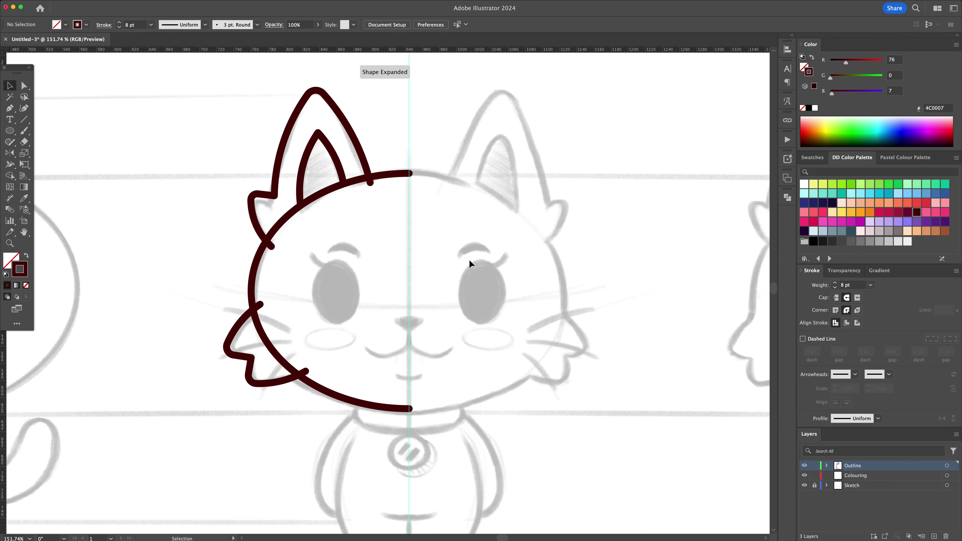
Step: Select the half-head outlines and remove the overlapping segments between the head, ear, tuft and cheek fur with the Shape Builder tool
{"action": "left_click_drag", "start_coordinate": [416, 92], "coordinate": [207, 404]}
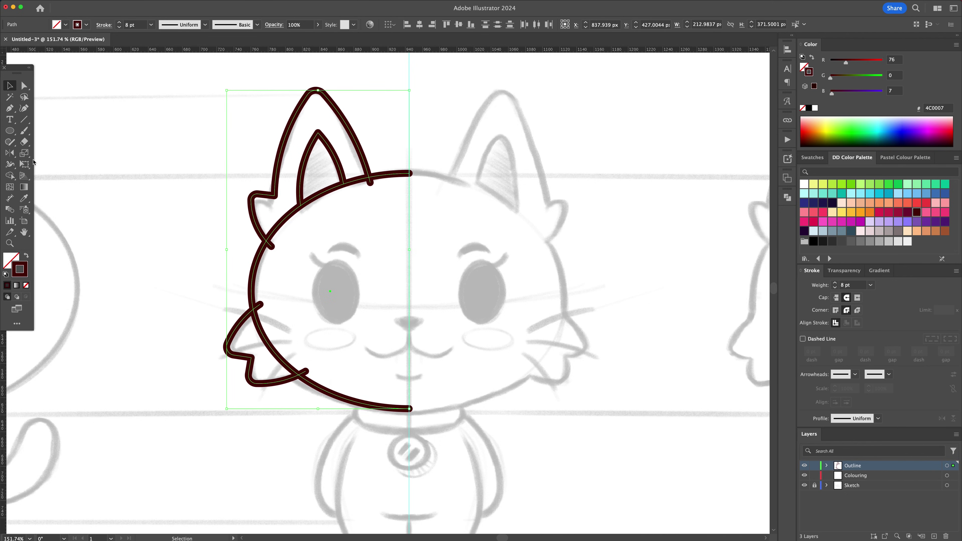
{"action": "left_click", "coordinate": [9, 176]}
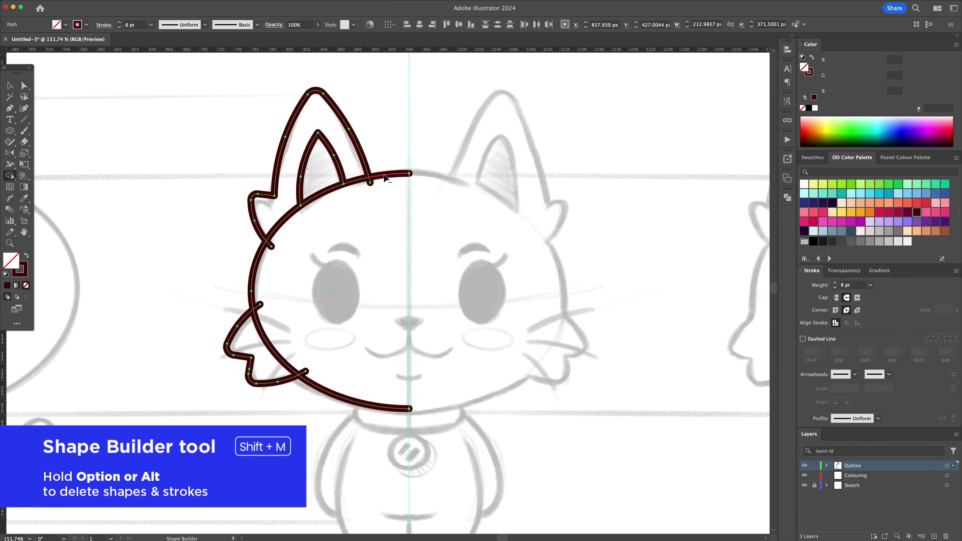
{"action": "left_click", "coordinate": [364, 178], "text": "alt"}
{"action": "left_click", "coordinate": [356, 180], "text": "alt"}
{"action": "left_click", "coordinate": [289, 218], "text": "alt"}
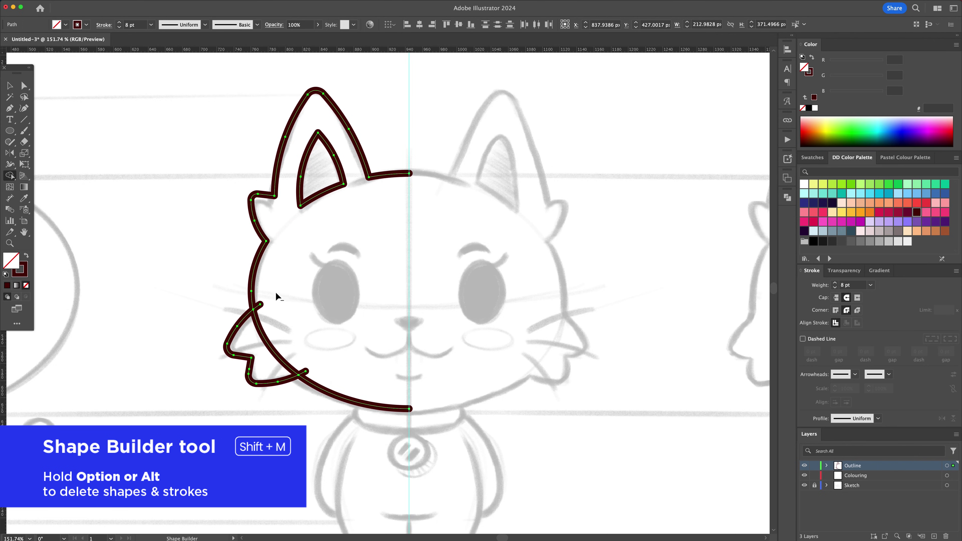
{"action": "left_click", "coordinate": [261, 333], "text": "alt"}
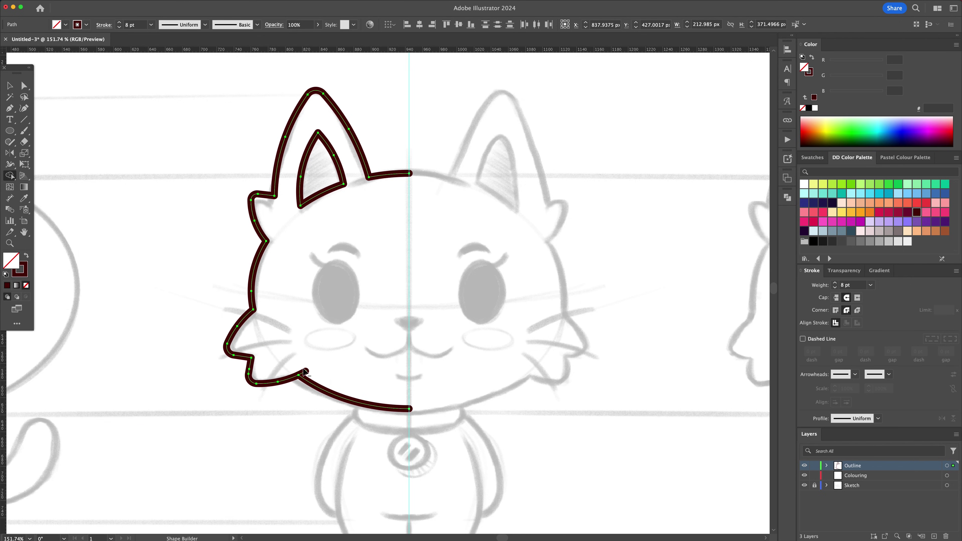
{"action": "key", "text": "v"}
{"action": "left_click", "coordinate": [340, 334]}
Step: Enlarge the left inner ear shape and rotate it slightly to fit inside the outer ear
{"action": "left_click", "coordinate": [297, 213]}
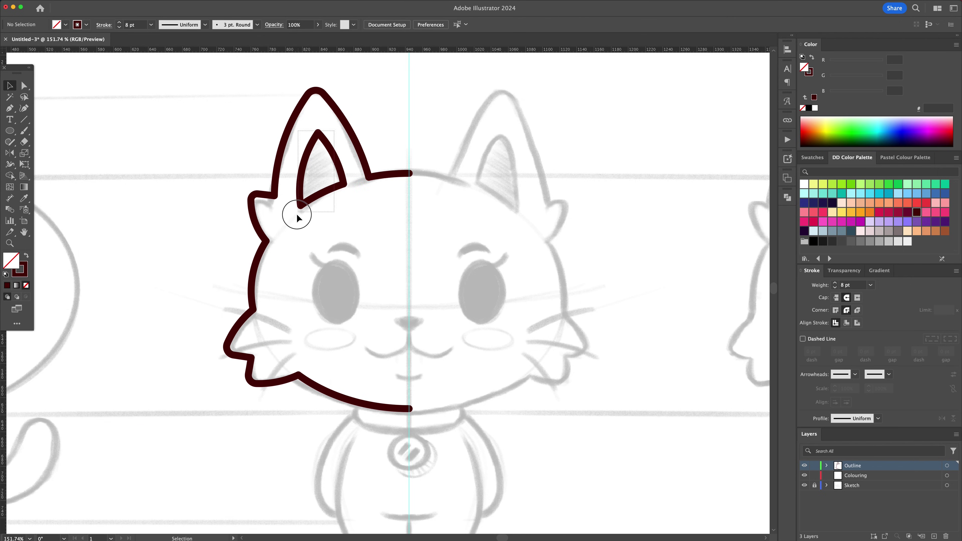
{"action": "left_click_drag", "start_coordinate": [299, 208], "coordinate": [294, 216]}
{"action": "key", "text": "r"}
{"action": "left_click_drag", "start_coordinate": [333, 126], "coordinate": [328, 125]}
Step: Delete the short head-top segment and draw an ellipse about 152 px by 51 px centred on the guide in its place
{"action": "key", "text": "v"}
{"action": "mouse_move", "coordinate": [424, 156]}
{"action": "left_mouse_down"}
{"action": "mouse_move", "coordinate": [401, 190]}
{"action": "mouse_move", "coordinate": [459, 233]}
{"action": "left_mouse_up"}
{"action": "key", "text": "Delete"}
{"action": "key", "text": "l"}
{"action": "key", "text": "v"}
{"action": "left_click_drag", "start_coordinate": [380, 229], "coordinate": [344, 195]}
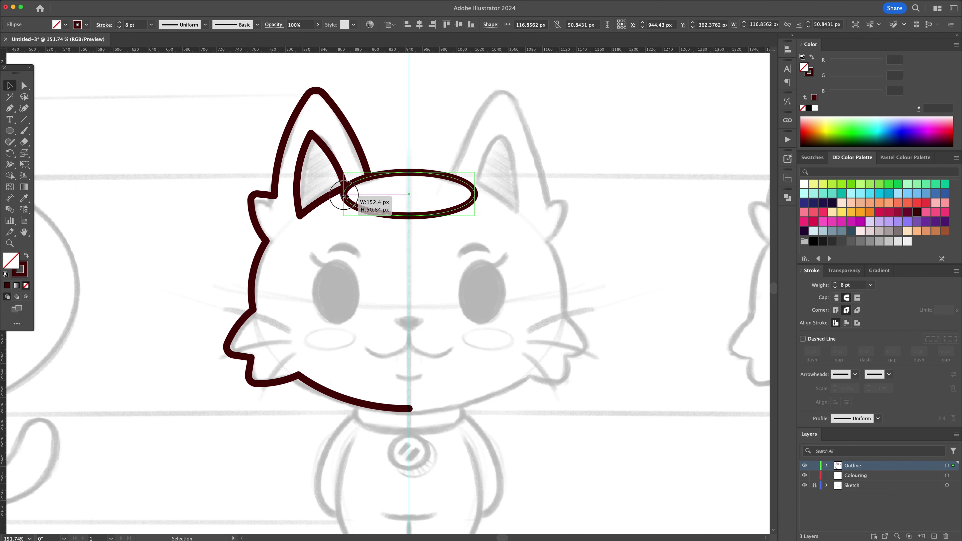
Step: Delete the bottom and right anchors of the head-top ellipse to keep only its upper-left arc
{"action": "key", "text": "a"}
{"action": "left_click_drag", "start_coordinate": [424, 206], "coordinate": [406, 224]}
{"action": "key", "text": "Delete"}
{"action": "left_click_drag", "start_coordinate": [483, 188], "coordinate": [465, 203]}
{"action": "key", "text": "Delete"}
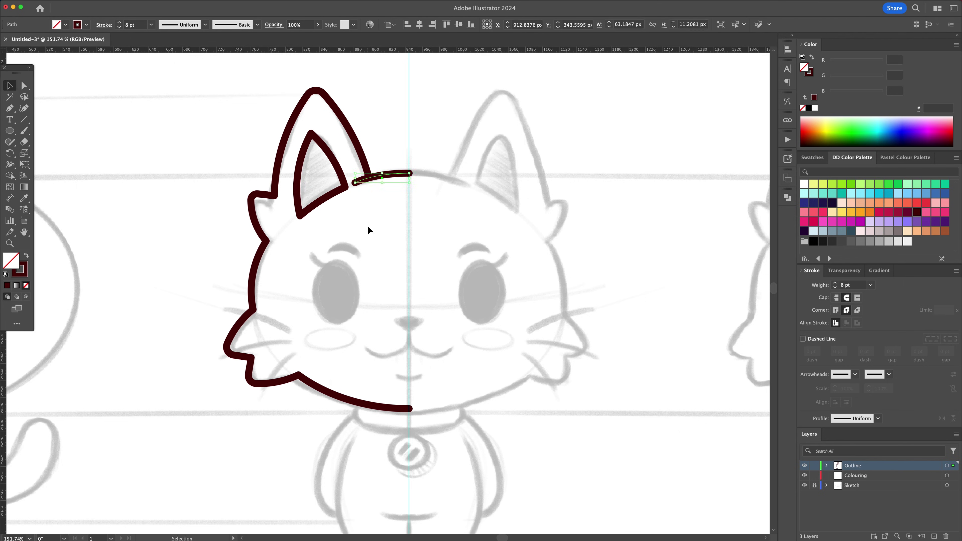
Step: Draw an ellipse over the left eye, swap its stroke and fill for a solid dark red shape, and adjust its height
{"action": "scroll", "coordinate": [523, 288], "scroll_direction": "up", "scroll_amount": 1}
{"action": "key", "text": "l"}
{"action": "mouse_move", "coordinate": [301, 256]}
{"action": "left_mouse_down"}
{"action": "mouse_move", "coordinate": [347, 327]}
{"action": "mouse_move", "coordinate": [296, 256]}
{"action": "left_mouse_up"}
{"action": "key", "text": "shift+x"}
{"action": "key", "text": "v"}
{"action": "left_click_drag", "start_coordinate": [322, 327], "coordinate": [322, 330]}
{"action": "left_click", "coordinate": [375, 242]}
Step: Draw the left eyebrow as a short Pen tool line and curve it to match the sketch
{"action": "left_click", "coordinate": [379, 166]}
{"action": "key", "text": "p"}
{"action": "left_click", "coordinate": [344, 253]}
{"action": "left_click", "coordinate": [313, 244]}
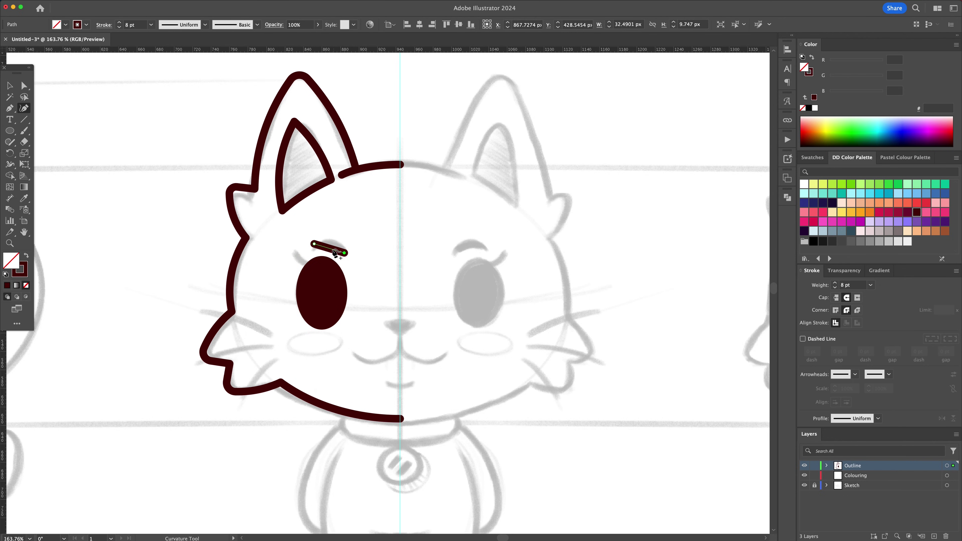
{"action": "key", "text": "v"}
{"action": "mouse_move", "coordinate": [330, 249]}
{"action": "left_mouse_down"}
{"action": "mouse_move", "coordinate": [378, 268]}
{"action": "mouse_move", "coordinate": [308, 257]}
{"action": "left_mouse_up"}
Step: Draw the left eyelash at the upper outer edge of the eye with the Pen tool
{"action": "scroll", "coordinate": [293, 270], "scroll_direction": "up", "scroll_amount": 6}
{"action": "key", "text": "p"}
{"action": "left_click", "coordinate": [292, 237]}
{"action": "key", "text": "v"}
{"action": "left_click", "coordinate": [404, 266]}
Step: Draw the left cheek blush ellipse below the eye and set its stroke weight to 4 pt
{"action": "left_click", "coordinate": [318, 351]}
{"action": "scroll", "coordinate": [317, 351], "scroll_direction": "down", "scroll_amount": 2}
{"action": "mouse_move", "coordinate": [301, 333]}
{"action": "left_mouse_down"}
{"action": "mouse_move", "coordinate": [392, 371]}
{"action": "mouse_move", "coordinate": [379, 334]}
{"action": "left_mouse_up"}
{"action": "left_click", "coordinate": [870, 285]}
{"action": "left_click", "coordinate": [857, 345]}
{"action": "key", "text": "v"}
{"action": "left_click", "coordinate": [424, 326]}
{"action": "left_click", "coordinate": [435, 315]}
{"action": "scroll", "coordinate": [435, 315], "scroll_direction": "right", "scroll_amount": 2}
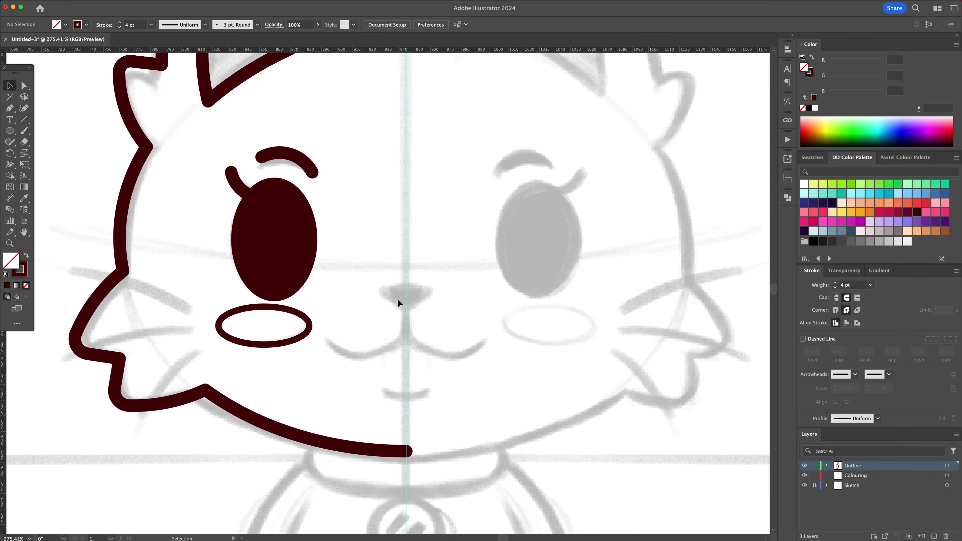
Step: Create a three-sided polygon at the sketched nose on the centre guide
{"action": "scroll", "coordinate": [400, 298], "scroll_direction": "up", "scroll_amount": 4}
{"action": "left_click", "coordinate": [10, 135]}
{"action": "left_click_drag", "start_coordinate": [11, 136], "coordinate": [38, 165]}
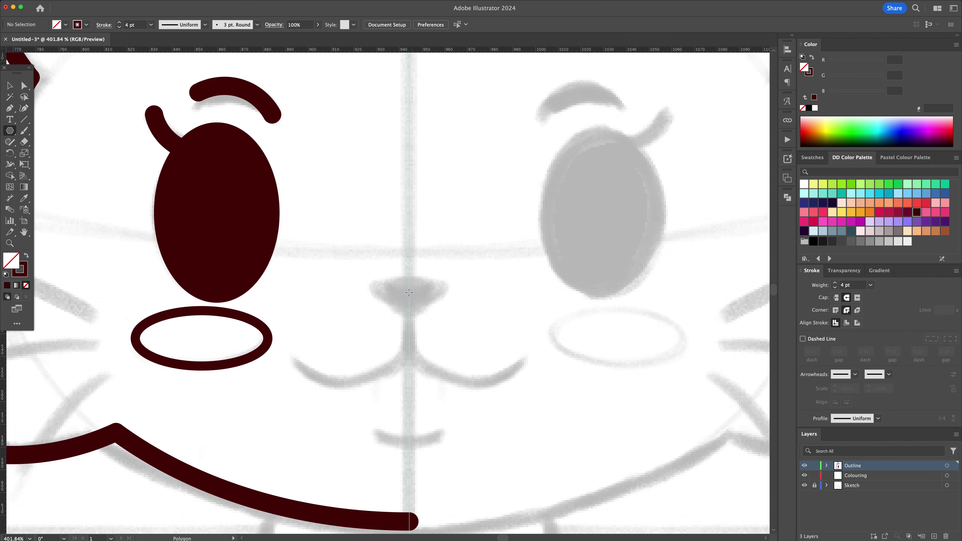
{"action": "left_click", "coordinate": [409, 292]}
{"action": "type", "text": "3"}
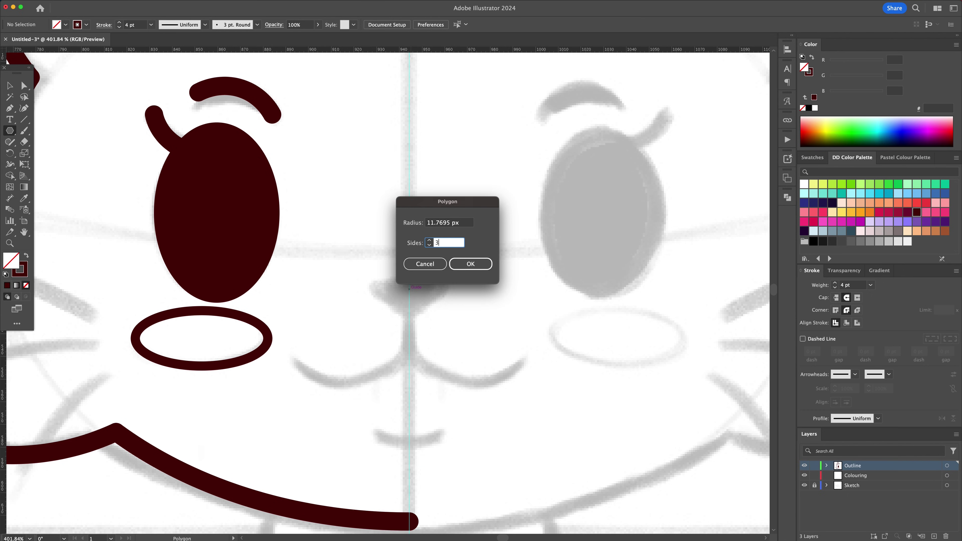
{"action": "key", "text": "Return"}
Step: Rotate the nose triangle to point down and resize it to a wide, flat shape matching the sketch
{"action": "key", "text": "r"}
{"action": "left_click_drag", "start_coordinate": [444, 262], "coordinate": [373, 303]}
{"action": "key", "text": "v"}
{"action": "left_click_drag", "start_coordinate": [433, 302], "coordinate": [445, 318]}
{"action": "left_click_drag", "start_coordinate": [409, 255], "coordinate": [409, 275]}
Step: Bow the nose triangle's top edge slightly upward and round its corners
{"action": "key", "text": "shift+grave"}
{"action": "key", "text": "a"}
{"action": "left_click_drag", "start_coordinate": [472, 271], "coordinate": [409, 289]}
{"action": "left_click", "coordinate": [409, 319]}
{"action": "key", "text": "v"}
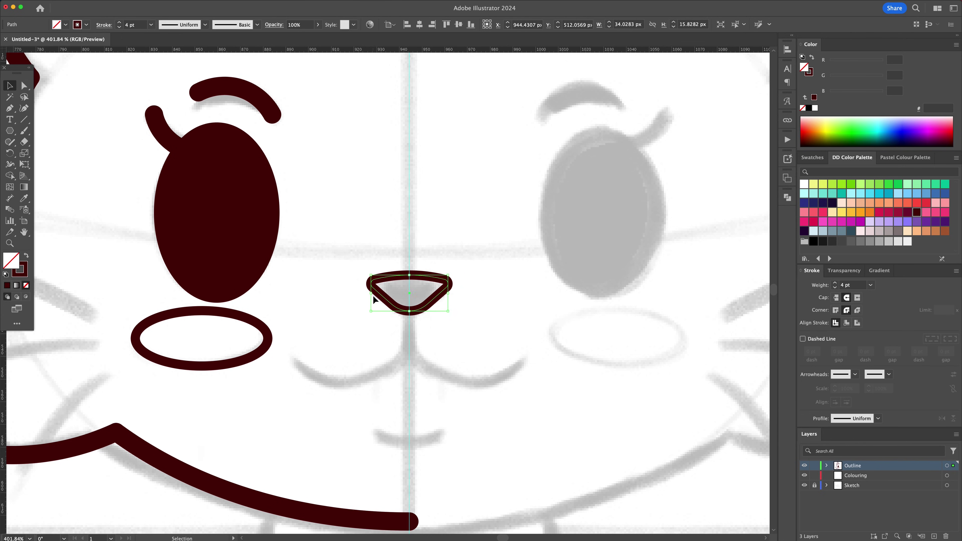
Step: Swap the nose's stroke and fill to make it a solid dark red shape, keeping new paths stroke-only
{"action": "key", "text": "shift+x"}
{"action": "left_click", "coordinate": [502, 274]}
{"action": "key", "text": "shift+x"}
Step: Draw the left half of the mouth down from the nose with an 8 pt Pen path and curve its outer segment
{"action": "key", "text": "p"}
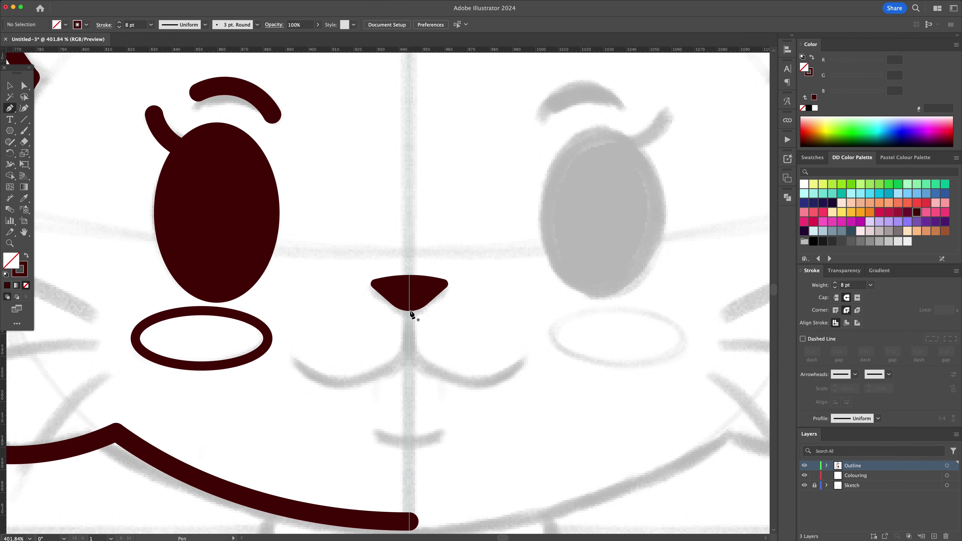
{"action": "left_click", "coordinate": [409, 298]}
{"action": "left_click", "coordinate": [409, 335]}
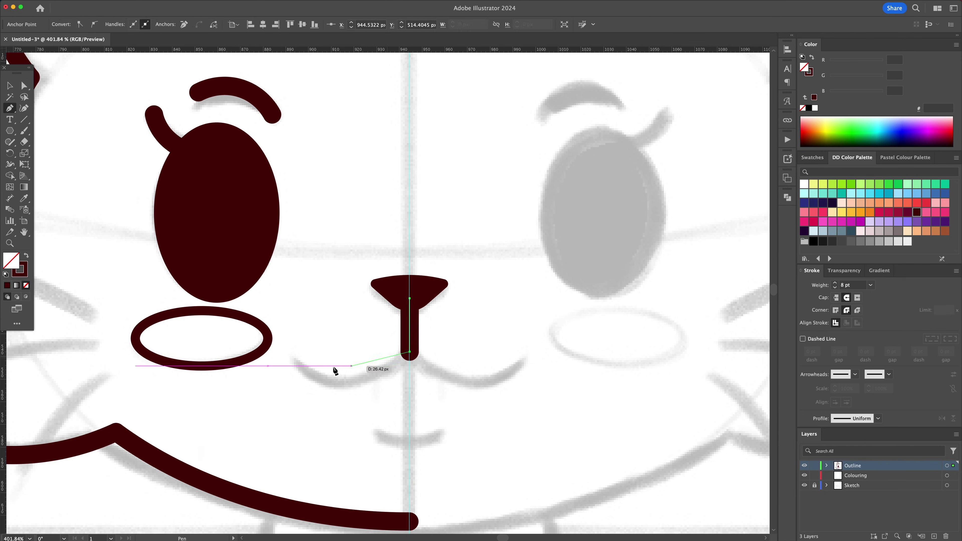
{"action": "left_click", "coordinate": [309, 373]}
{"action": "key", "text": "v"}
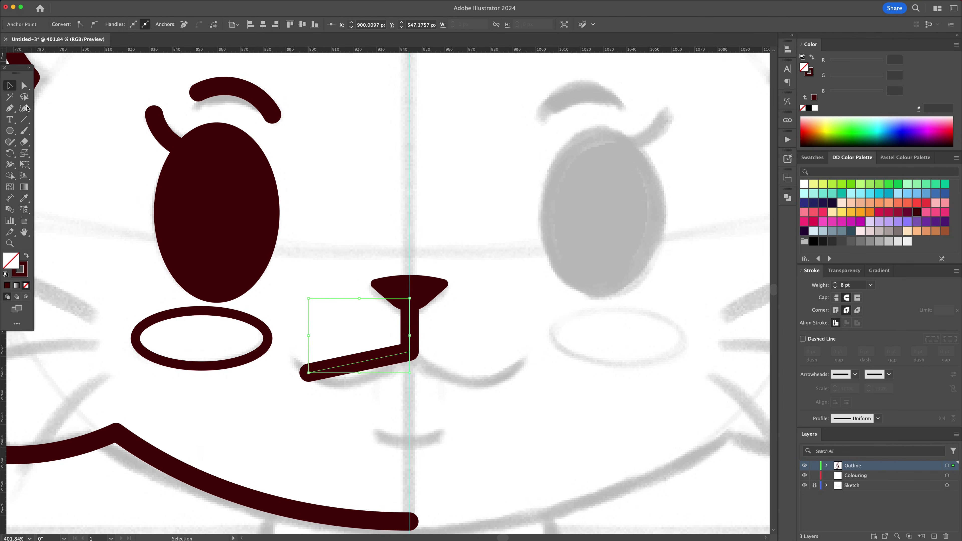
{"action": "left_click", "coordinate": [24, 108]}
{"action": "left_click_drag", "start_coordinate": [366, 365], "coordinate": [362, 383]}
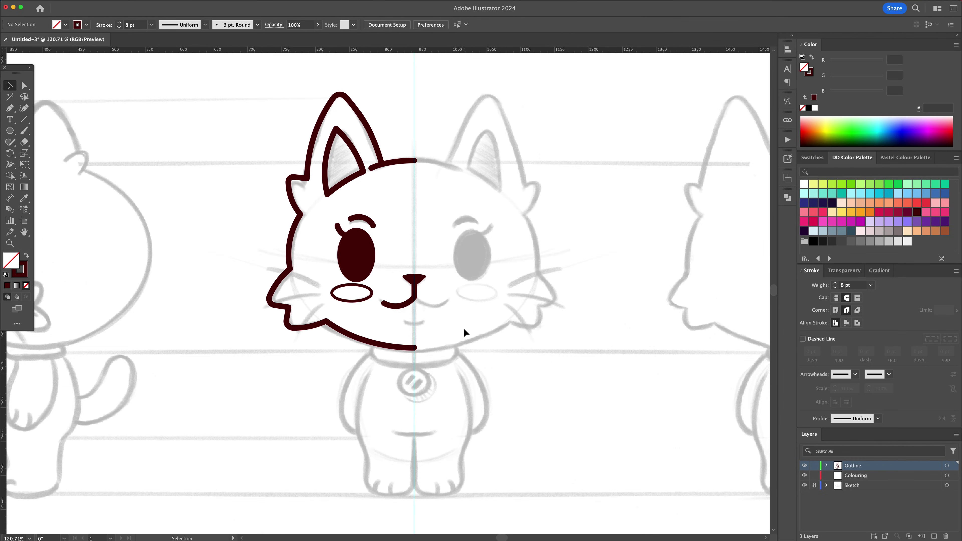
Step: Select the whole left half of the face and reflect a copy vertically across the centre guide
{"action": "left_click_drag", "start_coordinate": [427, 197], "coordinate": [248, 397]}
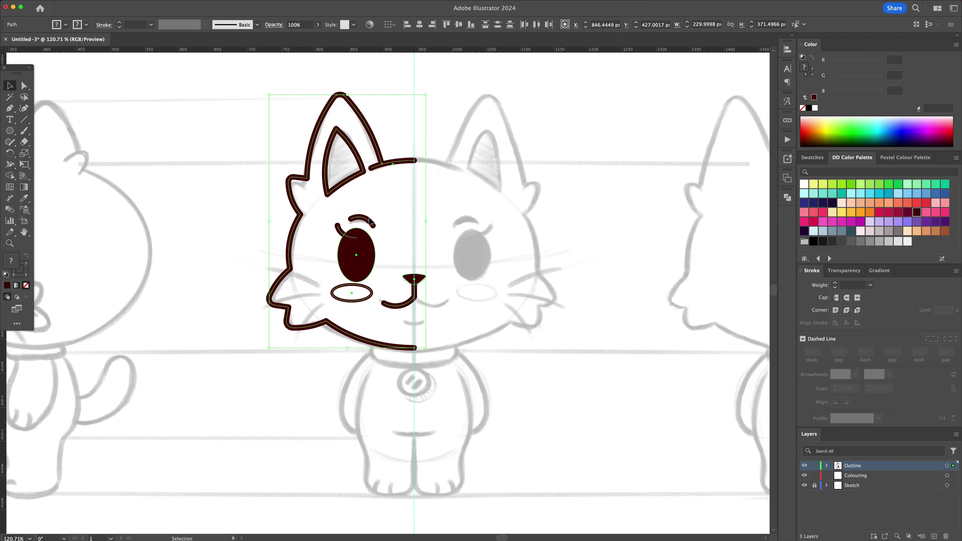
{"action": "key", "text": "o"}
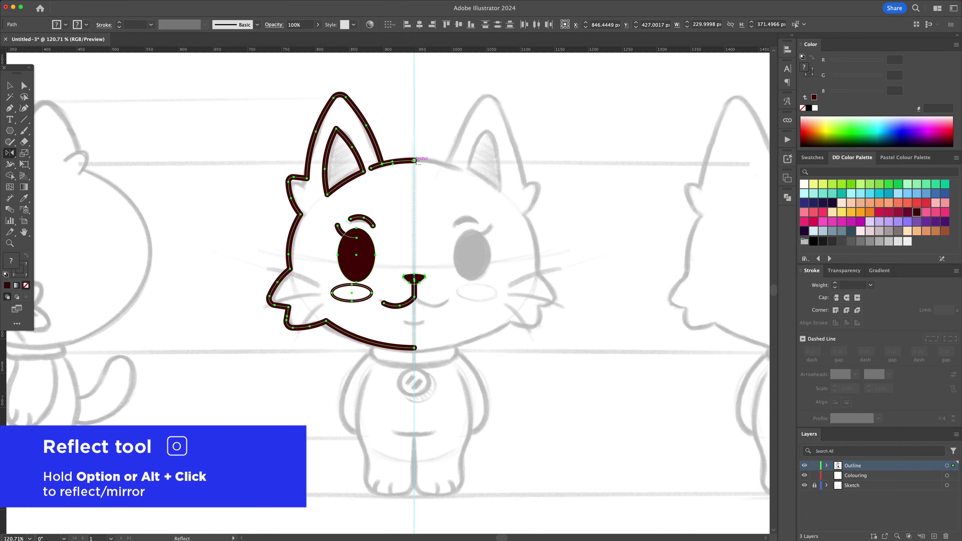
{"action": "left_click", "coordinate": [415, 161], "text": "alt"}
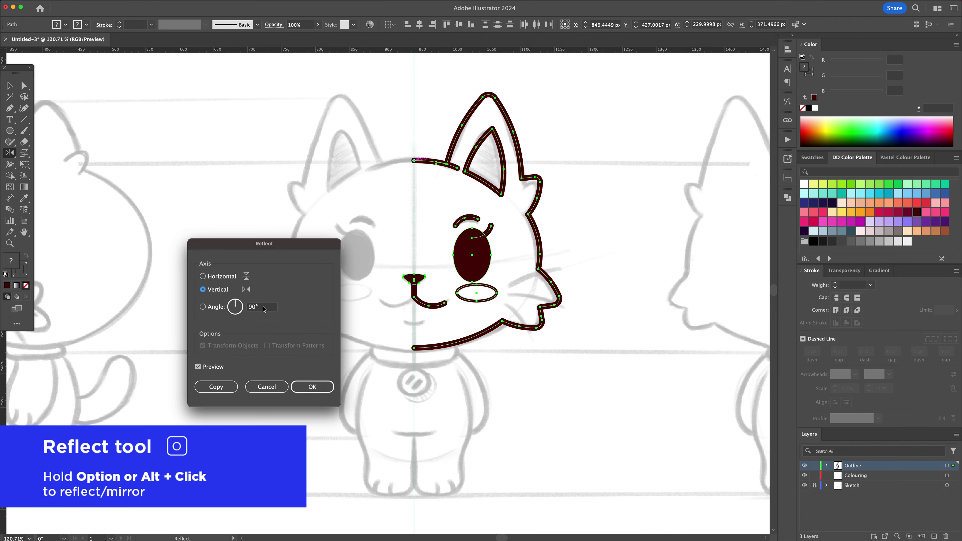
{"action": "left_click", "coordinate": [222, 387]}
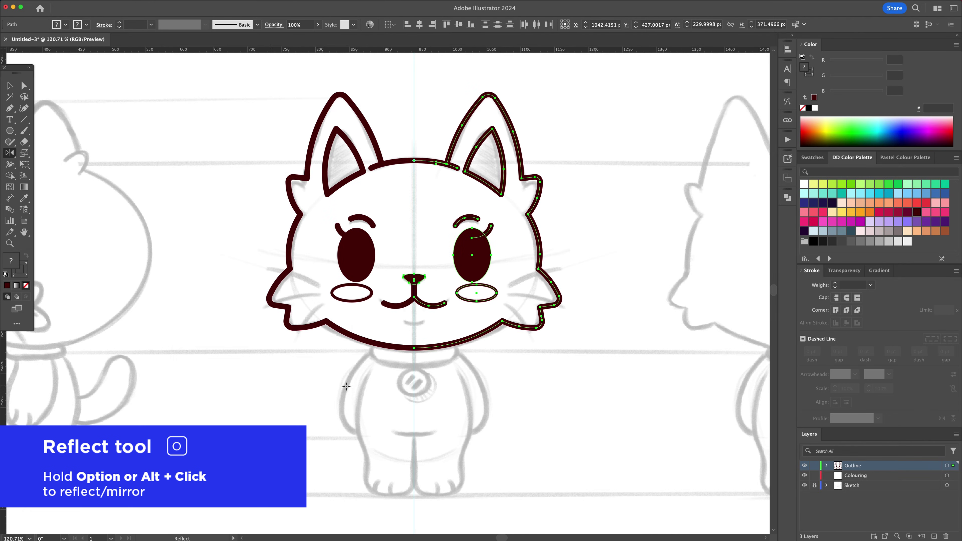
{"action": "key", "text": "v"}
{"action": "left_click", "coordinate": [421, 387]}
Step: Draw the short lower-lip line centred beneath the mouth with the Pen tool and curve it downward
{"action": "key", "text": "z"}
{"action": "left_click_drag", "start_coordinate": [412, 323], "coordinate": [545, 321]}
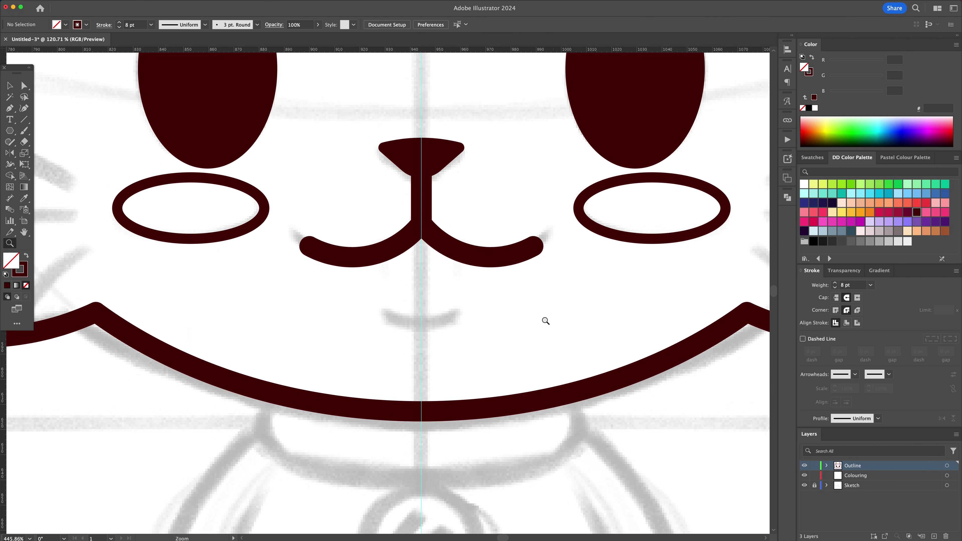
{"action": "key", "text": "p"}
{"action": "left_click", "coordinate": [383, 312]}
{"action": "left_click", "coordinate": [458, 312]}
{"action": "key", "text": "v"}
{"action": "key", "text": "shift+grave"}
{"action": "left_click_drag", "start_coordinate": [421, 313], "coordinate": [421, 322]}
{"action": "key", "text": "v"}
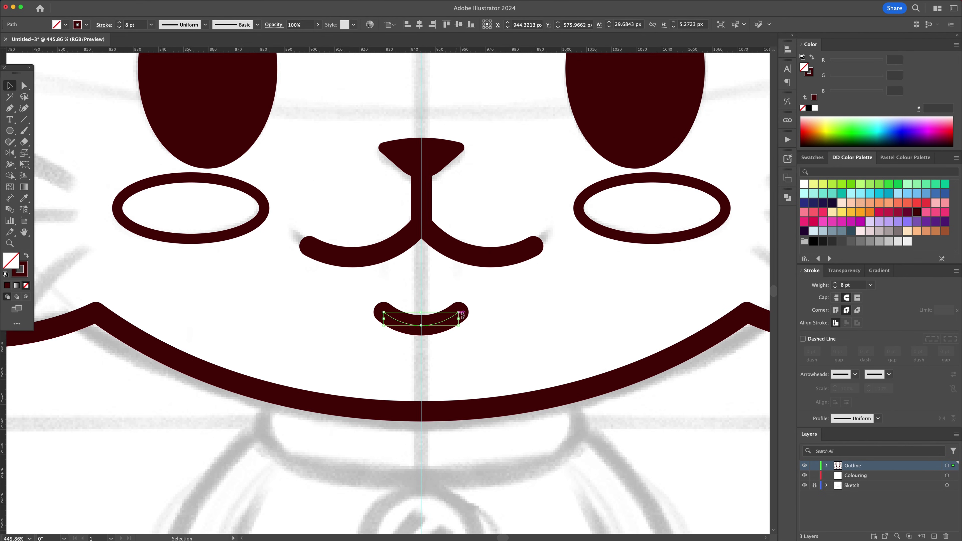
{"action": "left_click", "coordinate": [557, 326]}
Step: Draw three straight 5 pt whiskers fanning outward across the right cheek with the Pen tool
{"action": "key", "text": "z"}
{"action": "left_click_drag", "start_coordinate": [413, 396], "coordinate": [304, 396]}
{"action": "key", "text": "p"}
{"action": "left_click", "coordinate": [535, 318]}
{"action": "left_click", "coordinate": [614, 296]}
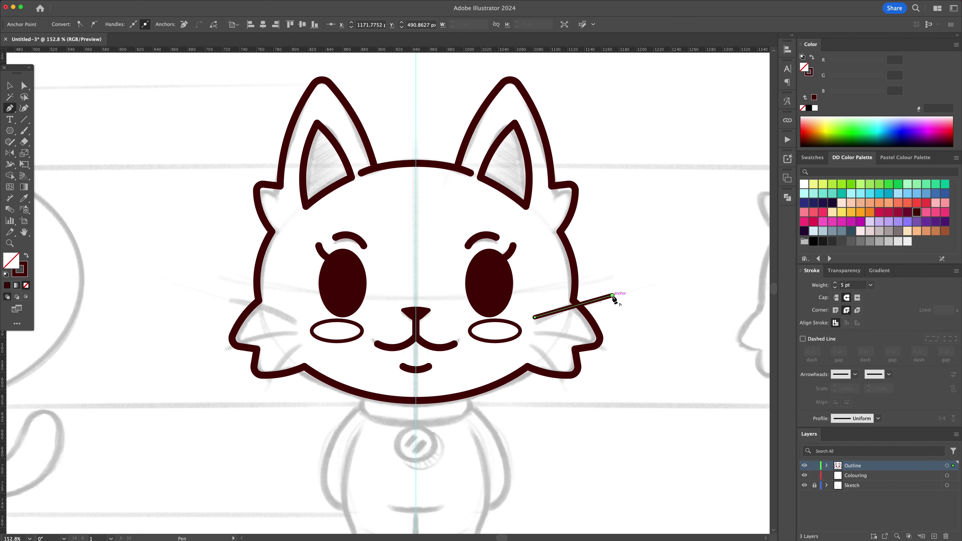
{"action": "key", "text": "Escape"}
{"action": "left_click", "coordinate": [531, 332]}
{"action": "left_click", "coordinate": [614, 353]}
{"action": "key", "text": "Escape"}
{"action": "left_click", "coordinate": [527, 343]}
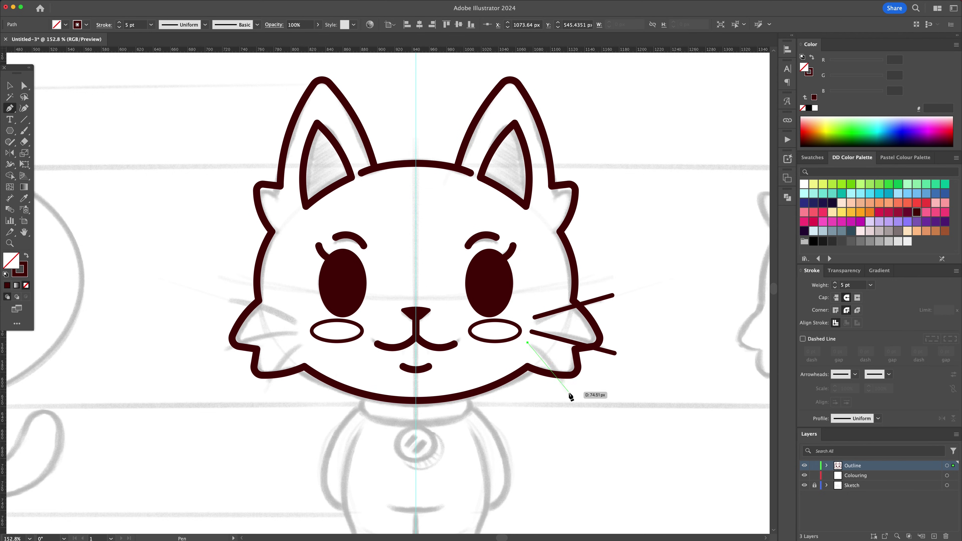
{"action": "left_click", "coordinate": [569, 393]}
Step: Bend the three right whiskers into gentle arcs with the Curvature tool
{"action": "key", "text": "shift+grave"}
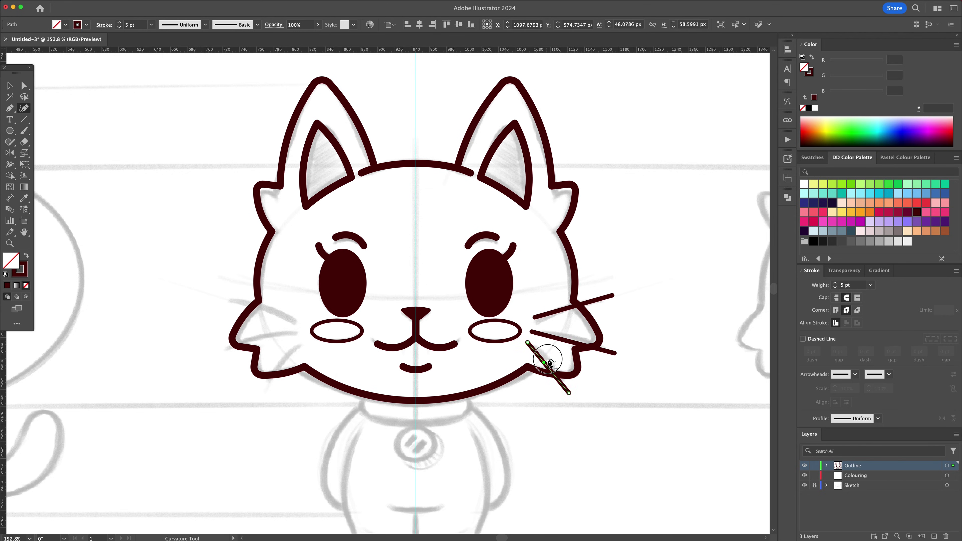
{"action": "left_click_drag", "start_coordinate": [548, 359], "coordinate": [566, 304]}
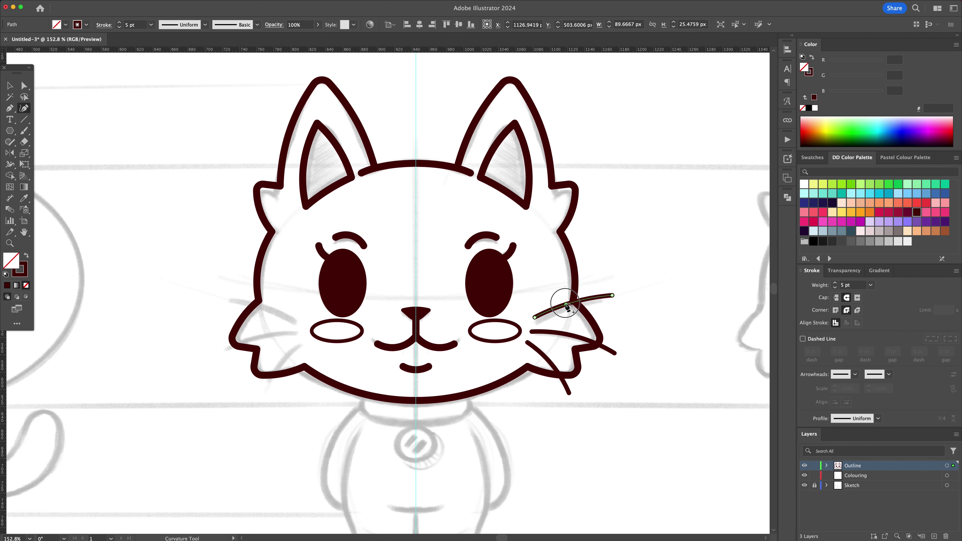
{"action": "key", "text": "v"}
{"action": "left_click", "coordinate": [635, 319]}
Step: Select the three right whiskers and reflect a copy across the centre guide onto the left cheek
{"action": "left_click_drag", "start_coordinate": [529, 365], "coordinate": [529, 365]}
{"action": "key", "text": "o"}
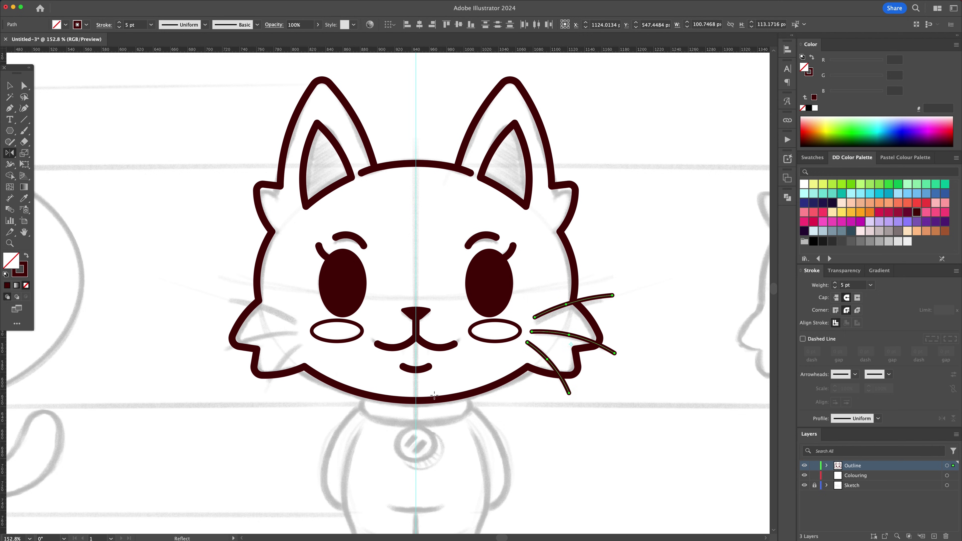
{"action": "left_click", "coordinate": [416, 400], "text": "alt"}
{"action": "left_click", "coordinate": [215, 387]}
Step: Draw a collar rectangle about 129 by 28 px below the chin and sample the head outline's 8 pt stroke
{"action": "mouse_move", "coordinate": [429, 339]}
{"action": "left_mouse_down"}
{"action": "mouse_move", "coordinate": [474, 349]}
{"action": "mouse_move", "coordinate": [461, 359]}
{"action": "mouse_move", "coordinate": [477, 350]}
{"action": "mouse_move", "coordinate": [444, 347]}
{"action": "left_mouse_up"}
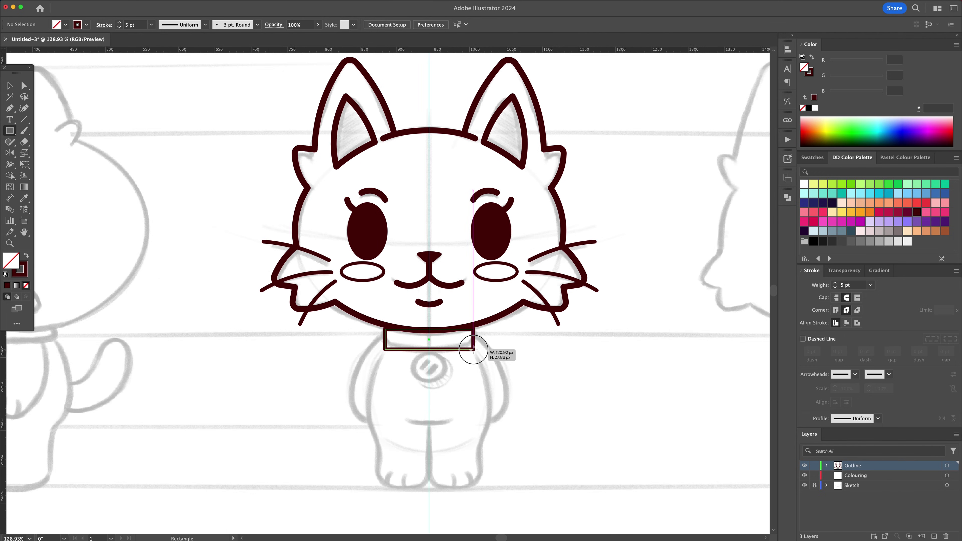
{"action": "key", "text": "i"}
{"action": "left_click", "coordinate": [496, 316]}
Step: Round the collar rectangle's corners fully and place it slightly below the chin
{"action": "key", "text": "v"}
{"action": "left_click", "coordinate": [495, 339]}
{"action": "key", "text": "a"}
{"action": "key", "text": "v"}
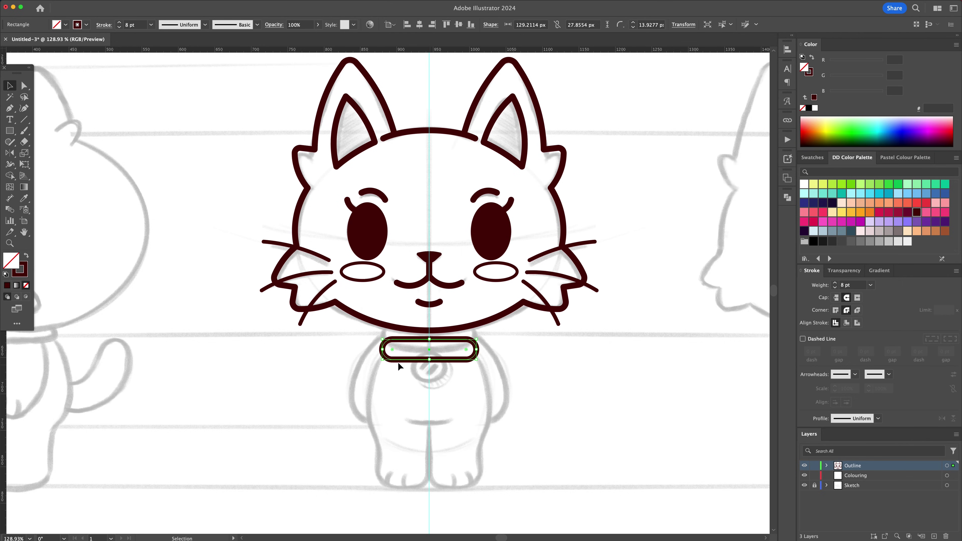
Step: Apply a horizontal Arc warp with a negative bend to the collar so it curves downward
{"action": "left_click", "coordinate": [154, 4]}
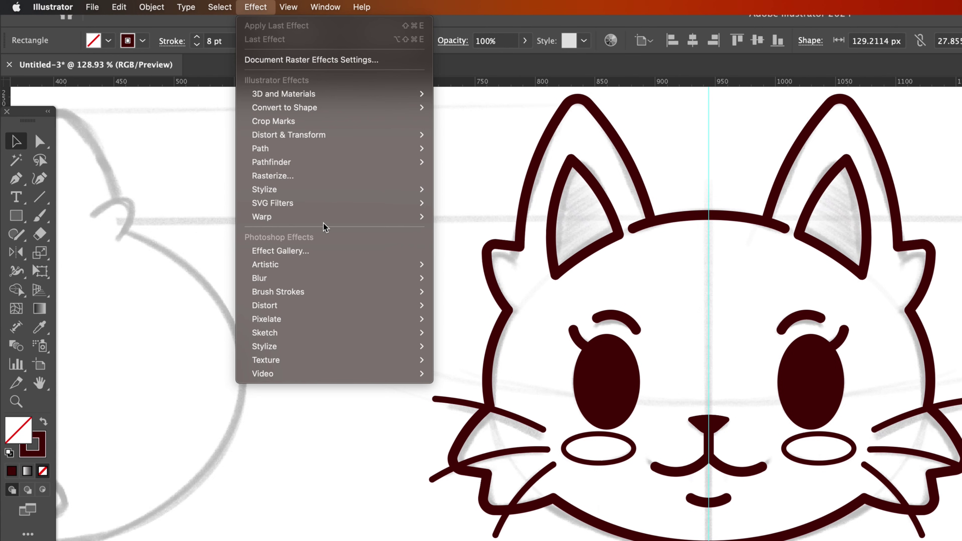
{"action": "mouse_move", "coordinate": [323, 220]}
{"action": "left_click", "coordinate": [449, 216]}
{"action": "left_click_drag", "start_coordinate": [693, 260], "coordinate": [609, 246]}
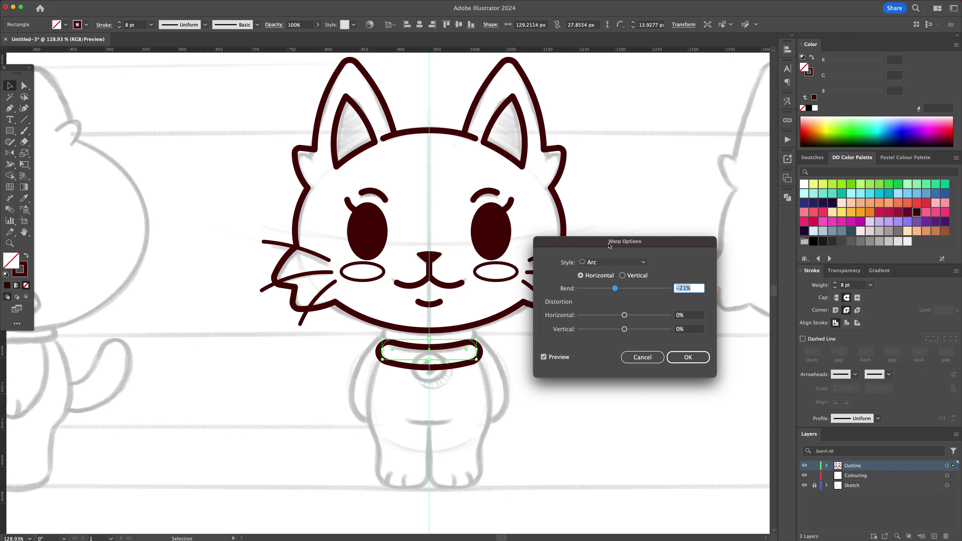
{"action": "scroll", "coordinate": [689, 287], "scroll_direction": "up", "scroll_amount": 4}
{"action": "left_click", "coordinate": [692, 357]}
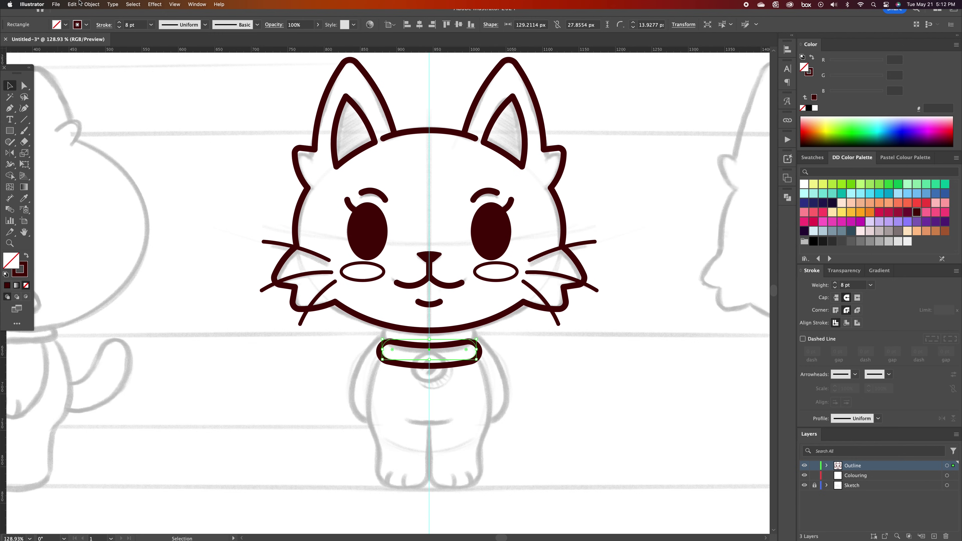
Step: Expand the warped collar's appearance and move it up to overlap the chin line
{"action": "left_click", "coordinate": [92, 5]}
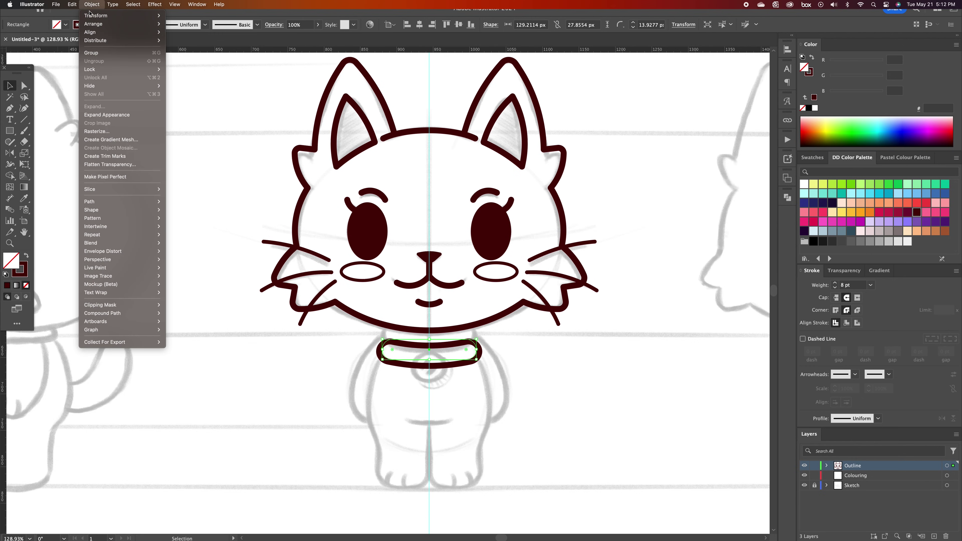
{"action": "left_click", "coordinate": [87, 115]}
{"action": "left_click_drag", "start_coordinate": [453, 347], "coordinate": [454, 330]}
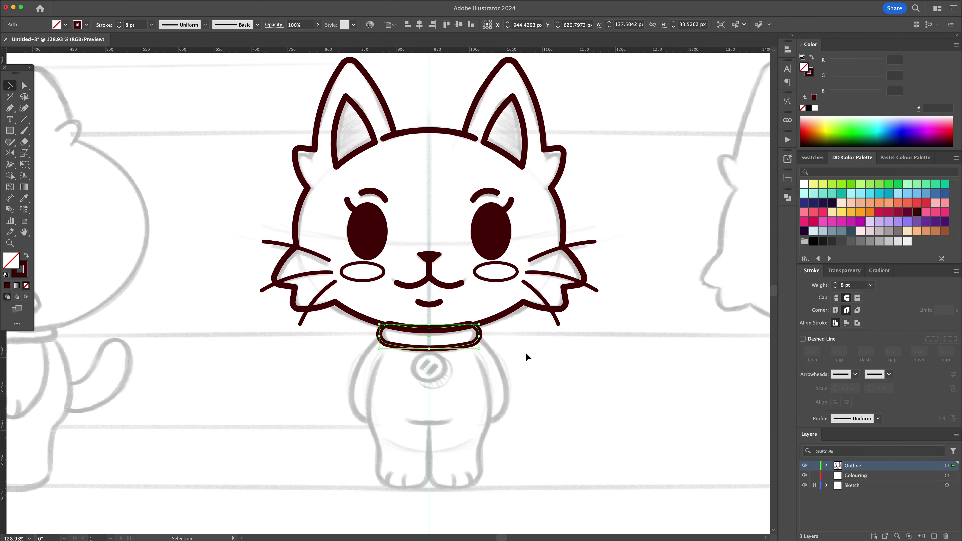
Step: Remove the upper part of the collar that overlaps the head, using Shape Builder on the collar and chin outlines
{"action": "left_click_drag", "start_coordinate": [468, 368], "coordinate": [403, 324]}
{"action": "key", "text": "shift+m"}
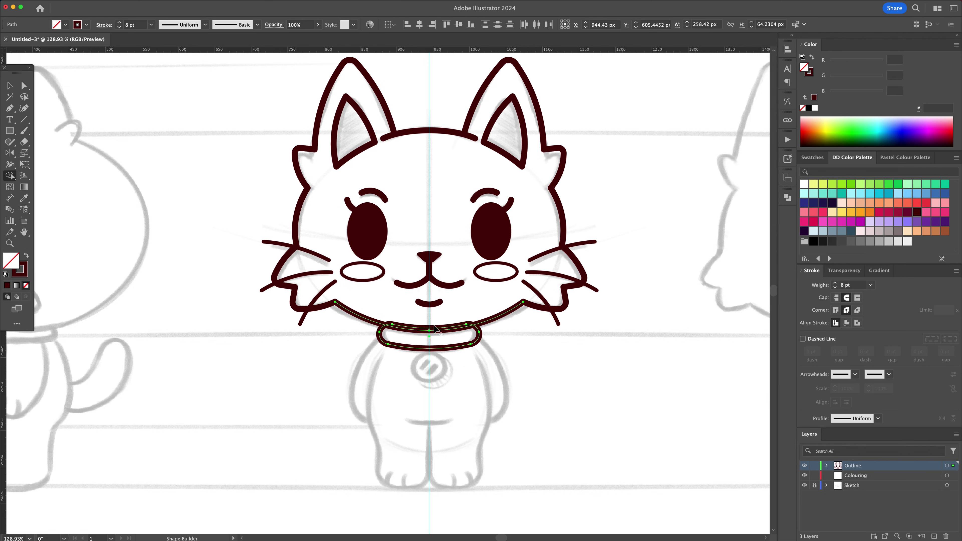
{"action": "left_click", "coordinate": [435, 327], "text": "alt"}
{"action": "key", "text": "v"}
{"action": "left_click", "coordinate": [544, 336]}
Step: Draw a circular tag hanging from the middle of the collar with the Ellipse tool
{"action": "scroll", "coordinate": [431, 477], "scroll_direction": "up", "scroll_amount": 6}
{"action": "key", "text": "l"}
{"action": "mouse_move", "coordinate": [428, 275]}
{"action": "left_mouse_down"}
{"action": "mouse_move", "coordinate": [456, 283]}
{"action": "mouse_move", "coordinate": [459, 308]}
{"action": "mouse_move", "coordinate": [422, 280]}
{"action": "mouse_move", "coordinate": [437, 275]}
{"action": "mouse_move", "coordinate": [436, 285]}
{"action": "left_mouse_up"}
{"action": "key", "text": "v"}
{"action": "left_click", "coordinate": [478, 317]}
Step: Draw the short straight detail lines inside the collar tag with the Pen tool and reduce their stroke weight
{"action": "key", "text": "p"}
{"action": "left_click", "coordinate": [414, 266]}
{"action": "left_click", "coordinate": [413, 286], "text": "shift"}
{"action": "triple_click", "coordinate": [834, 287]}
Step: Group the tag's two short lines and rotate them to a diagonal
{"action": "key", "text": "v"}
{"action": "left_click", "coordinate": [415, 278], "text": "shift"}
{"action": "key", "text": "super+g"}
{"action": "key", "text": "r"}
{"action": "key", "text": "v"}
{"action": "left_click", "coordinate": [480, 314]}
Step: Trace the left half of the body with the Pen tool, from below the collar around the foot and up the inner leg
{"action": "scroll", "coordinate": [344, 199], "scroll_direction": "down", "scroll_amount": 3}
{"action": "key", "text": "p"}
{"action": "left_click", "coordinate": [344, 199]}
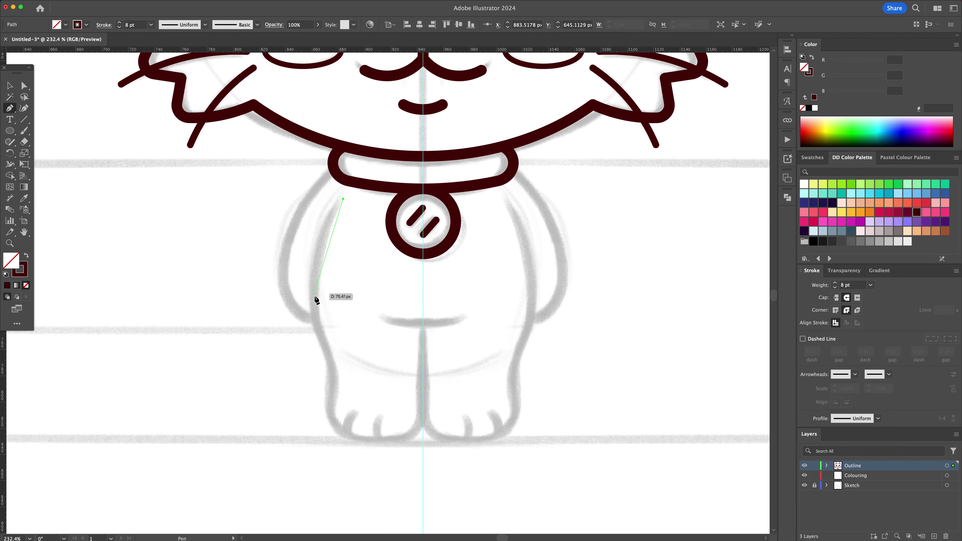
{"action": "left_click_drag", "start_coordinate": [315, 292], "coordinate": [332, 398]}
{"action": "left_click_drag", "start_coordinate": [366, 447], "coordinate": [382, 445]}
{"action": "left_click_drag", "start_coordinate": [395, 439], "coordinate": [407, 439]}
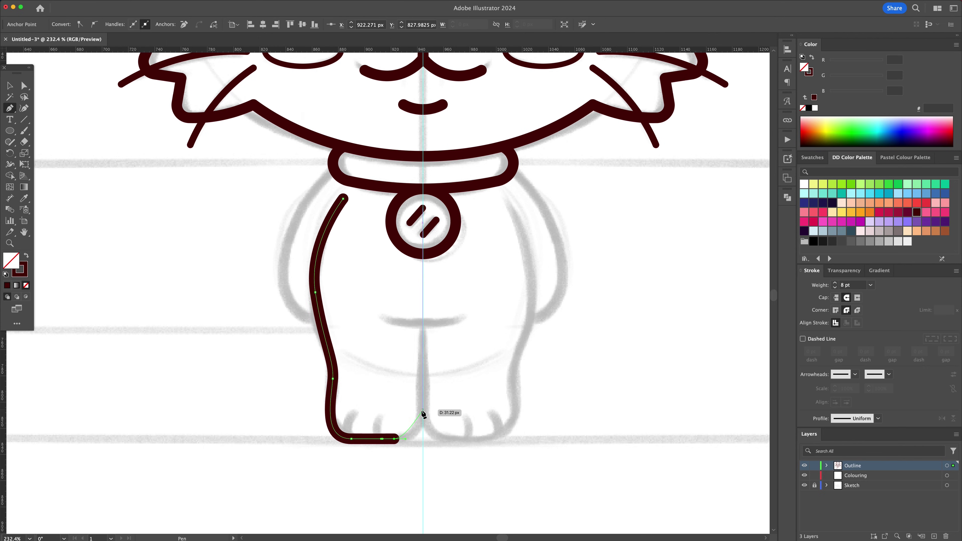
{"action": "left_click_drag", "start_coordinate": [423, 407], "coordinate": [424, 383]}
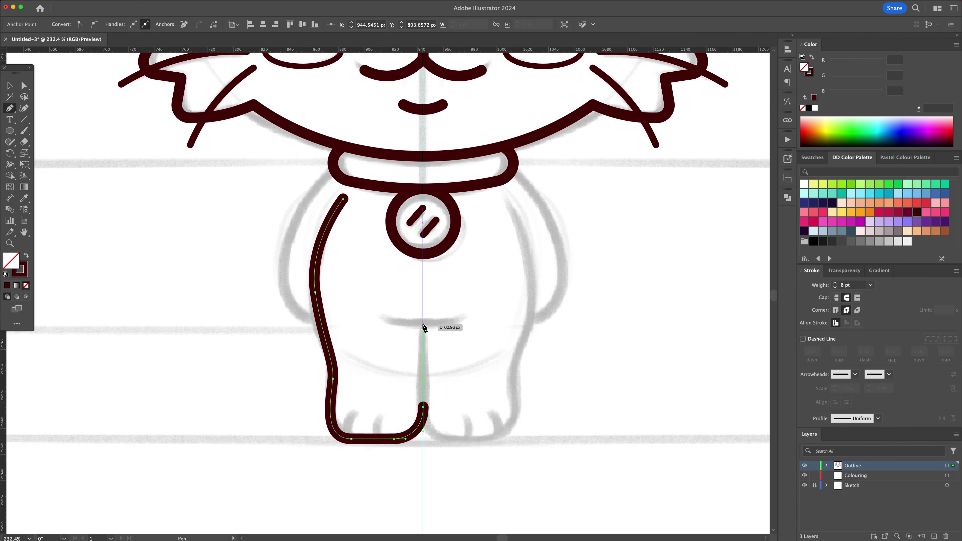
{"action": "left_click", "coordinate": [423, 322]}
{"action": "left_click", "coordinate": [462, 345], "text": "super"}
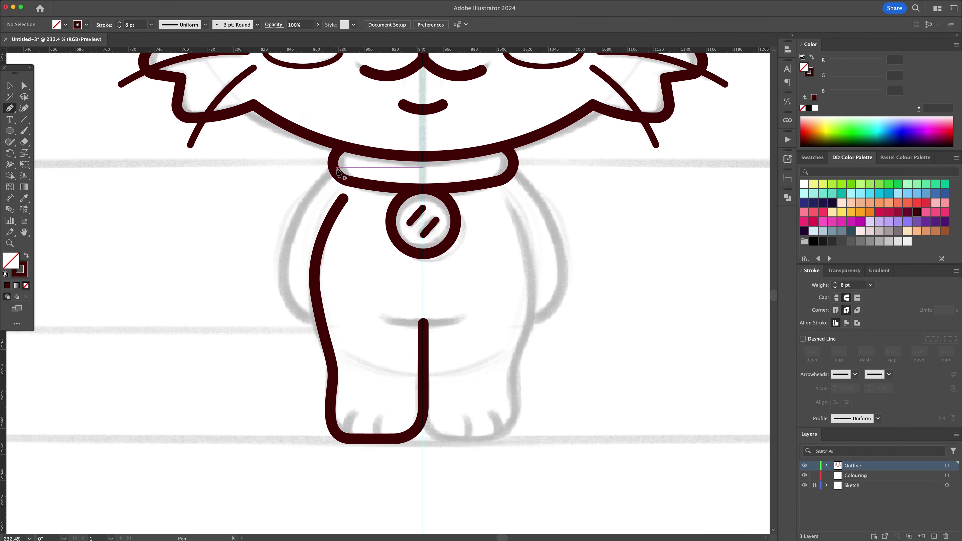
Step: Draw the left arm as a curved Pen path from the collar's edge to the side of the body
{"action": "left_click_drag", "start_coordinate": [334, 168], "coordinate": [283, 313]}
{"action": "left_click", "coordinate": [320, 319]}
{"action": "left_click", "coordinate": [370, 311], "text": "super"}
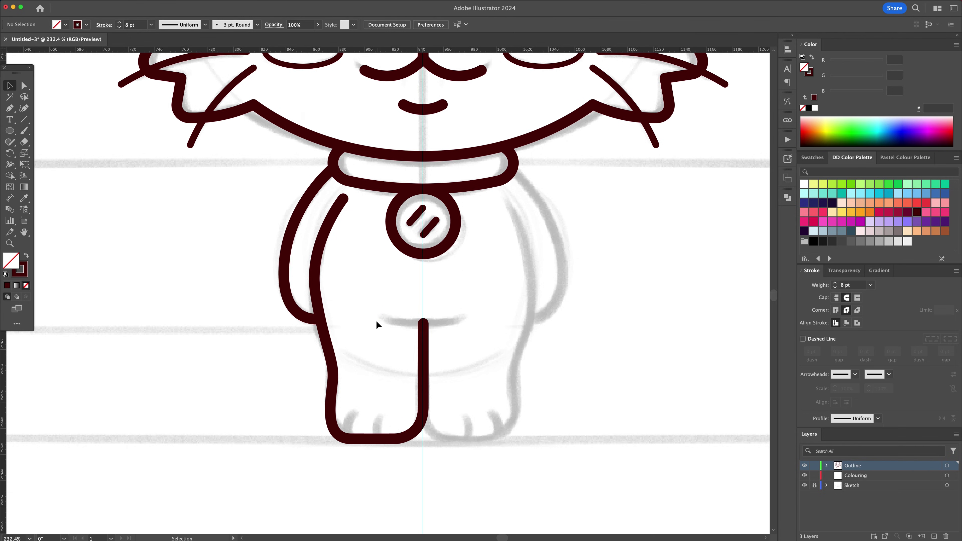
Step: Draw the short belly line across the top of the inner leg line, curve it downward and nudge it up
{"action": "left_click", "coordinate": [385, 319]}
{"action": "left_click", "coordinate": [461, 319]}
{"action": "key", "text": "shift+grave"}
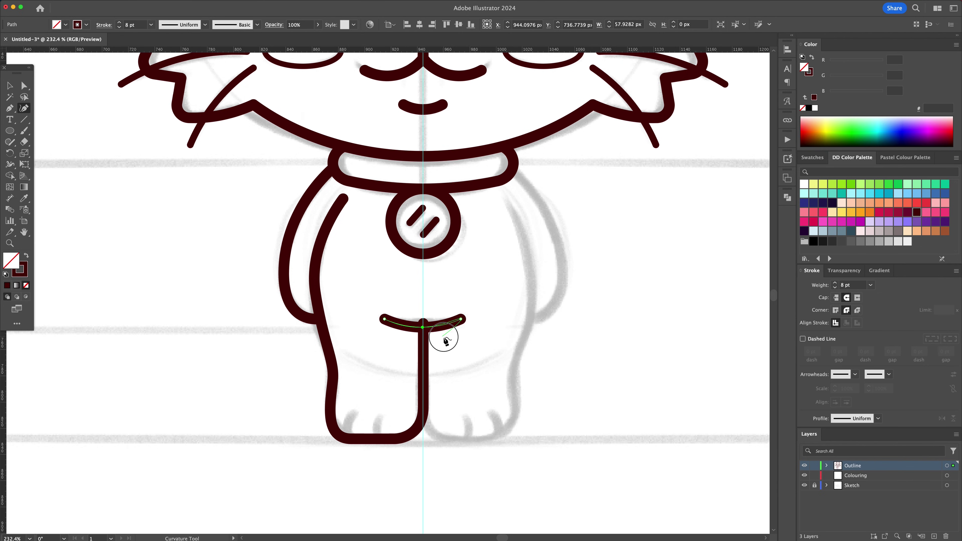
{"action": "key", "text": "v"}
{"action": "left_click", "coordinate": [470, 344]}
{"action": "left_click", "coordinate": [438, 328]}
{"action": "key", "text": "Up"}
{"action": "key", "text": "Up"}
{"action": "key", "text": "Up"}
{"action": "left_click", "coordinate": [467, 348]}
Step: Draw two short curved toe lines rising from the bottom of the left foot with the Pen tool
{"action": "scroll", "coordinate": [417, 379], "scroll_direction": "up", "scroll_amount": 1}
{"action": "key", "text": "p"}
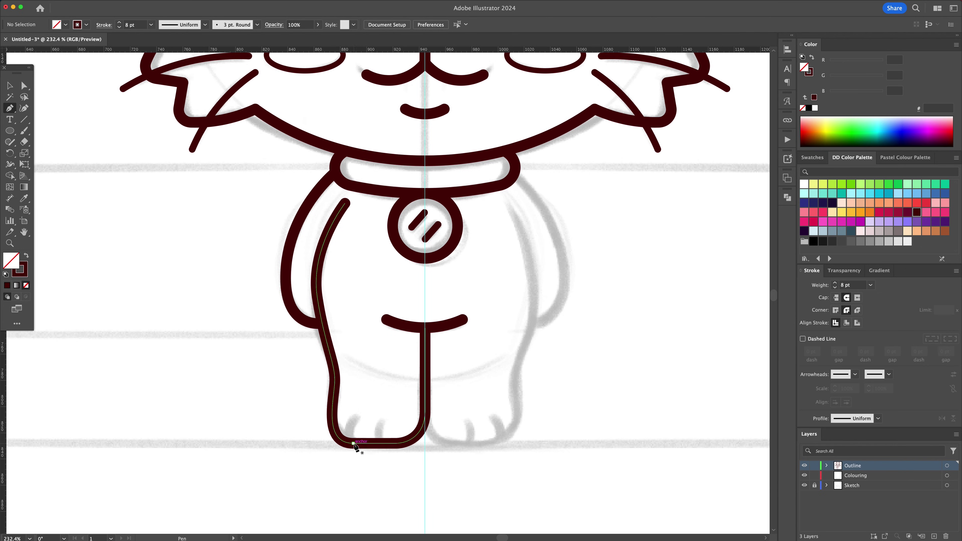
{"action": "left_click", "coordinate": [353, 444]}
{"action": "mouse_move", "coordinate": [362, 414]}
{"action": "left_mouse_down"}
{"action": "mouse_move", "coordinate": [378, 404]}
{"action": "mouse_move", "coordinate": [395, 410]}
{"action": "left_mouse_up"}
{"action": "key", "text": "v"}
{"action": "key", "text": "p"}
{"action": "left_click", "coordinate": [381, 444]}
{"action": "key", "text": "v"}
Step: Select both toe lines on the left foot and reduce their stroke weight
{"action": "left_click", "coordinate": [356, 424], "text": "shift"}
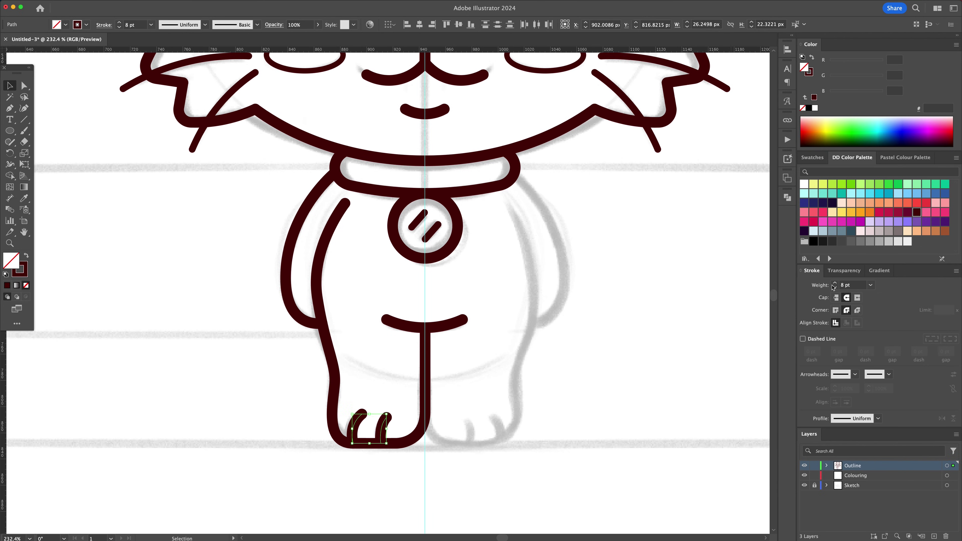
{"action": "left_click", "coordinate": [835, 287]}
{"action": "left_click", "coordinate": [834, 288]}
{"action": "left_click", "coordinate": [574, 426]}
Step: Mirror a copy of the left arm, body and toe lines across the vertical centre guide to form the right side
{"action": "left_click_drag", "start_coordinate": [431, 448], "coordinate": [432, 447]}
{"action": "key", "text": "o"}
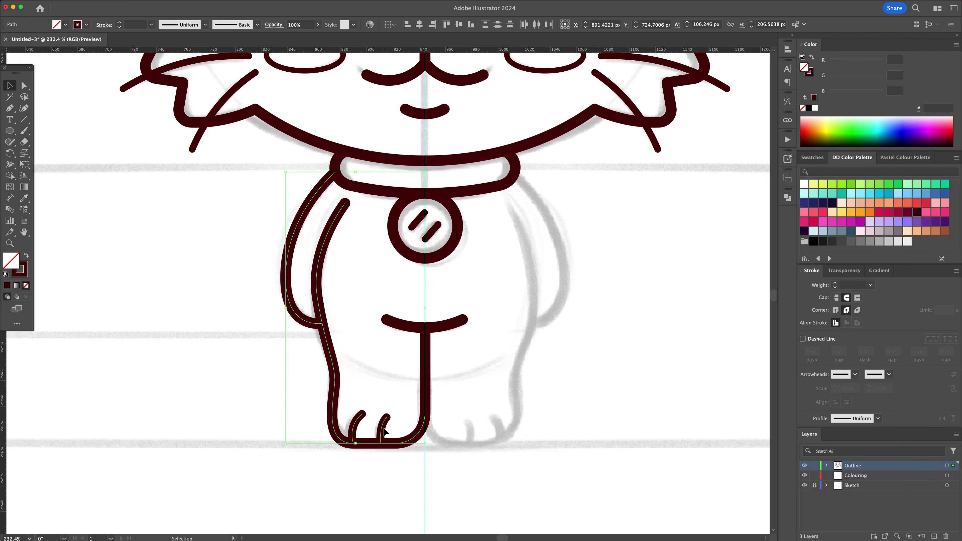
{"action": "left_click", "coordinate": [425, 328], "text": "alt"}
{"action": "left_click", "coordinate": [217, 387]}
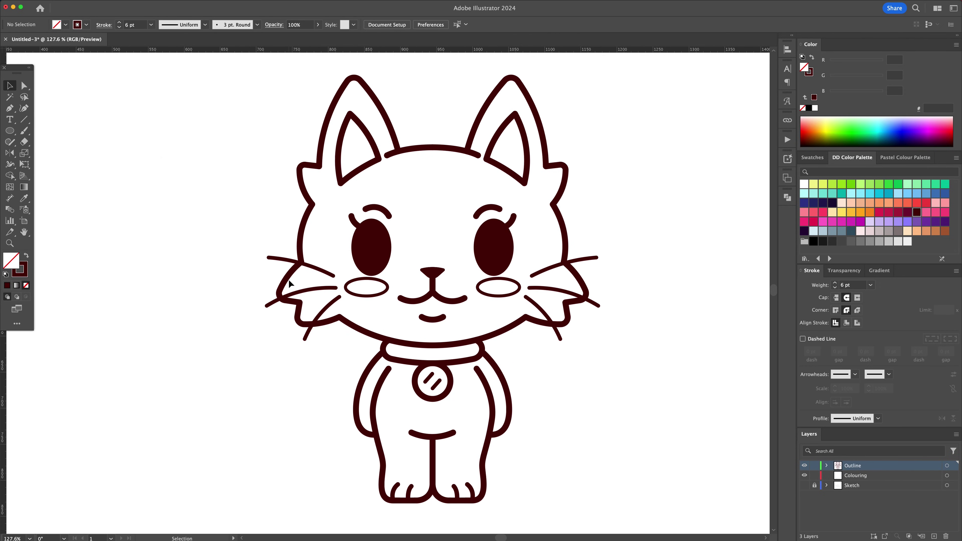
Step: Taper the outer ends of the three left whiskers with the Width tool
{"action": "scroll", "coordinate": [288, 279], "scroll_direction": "up", "scroll_amount": 5}
{"action": "left_click", "coordinate": [289, 261]}
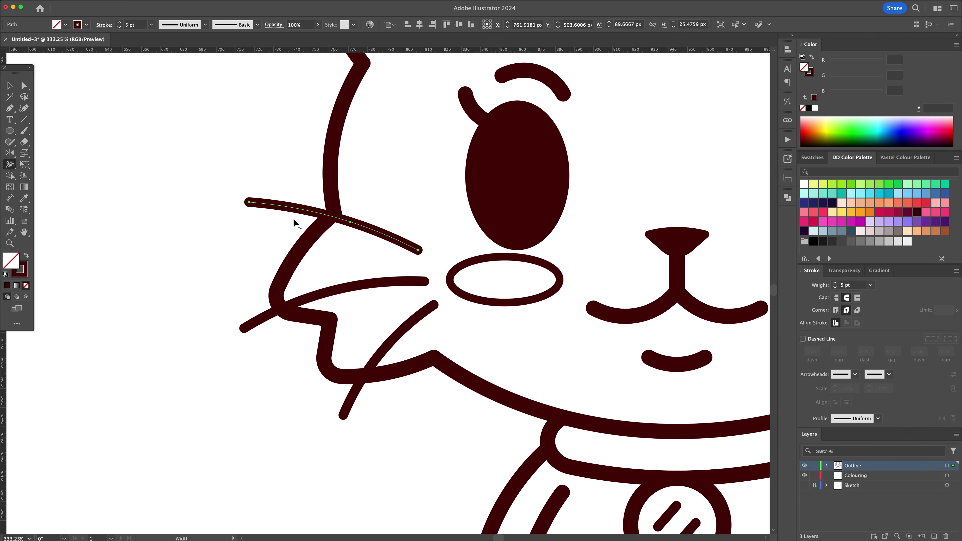
{"action": "key", "text": "shift+w"}
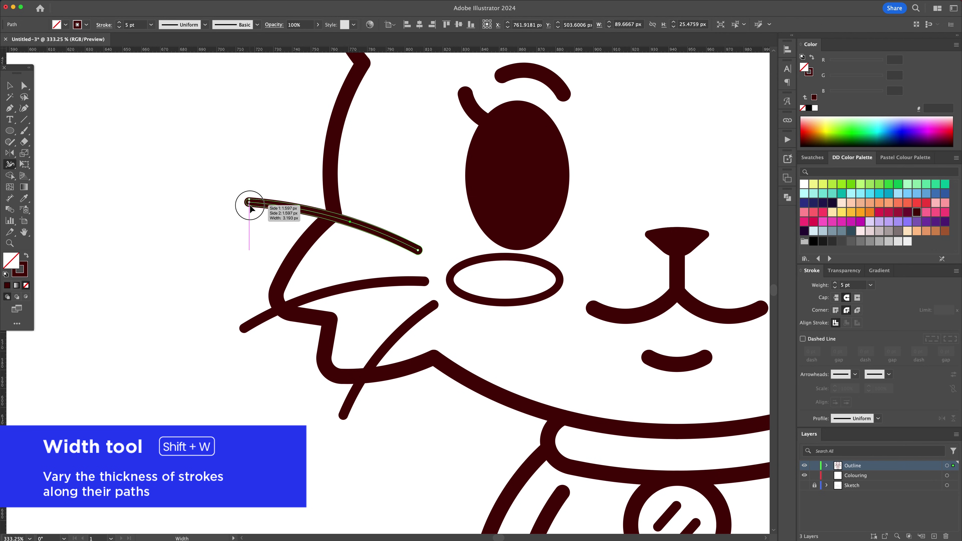
{"action": "left_click_drag", "start_coordinate": [250, 205], "coordinate": [250, 207]}
{"action": "left_click_drag", "start_coordinate": [244, 328], "coordinate": [243, 329]}
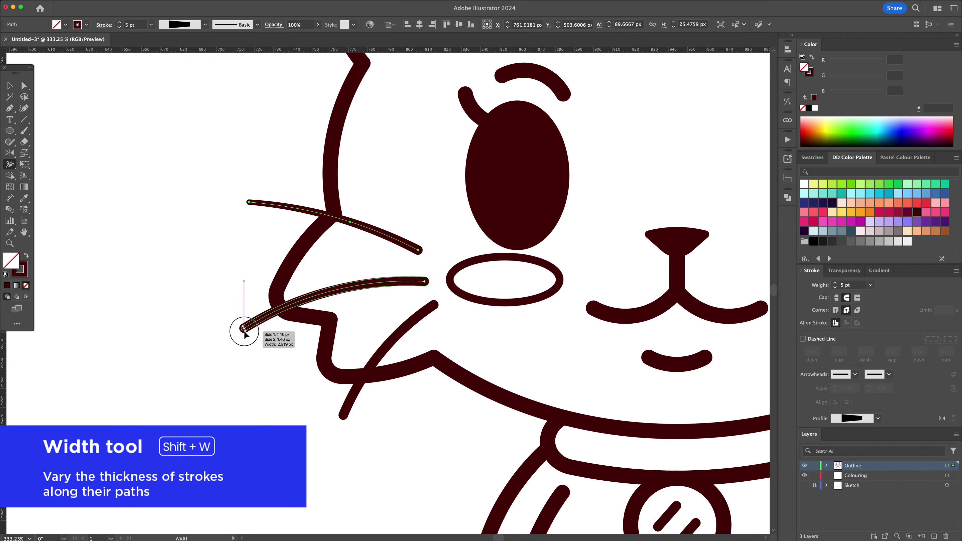
{"action": "left_click_drag", "start_coordinate": [347, 421], "coordinate": [346, 420]}
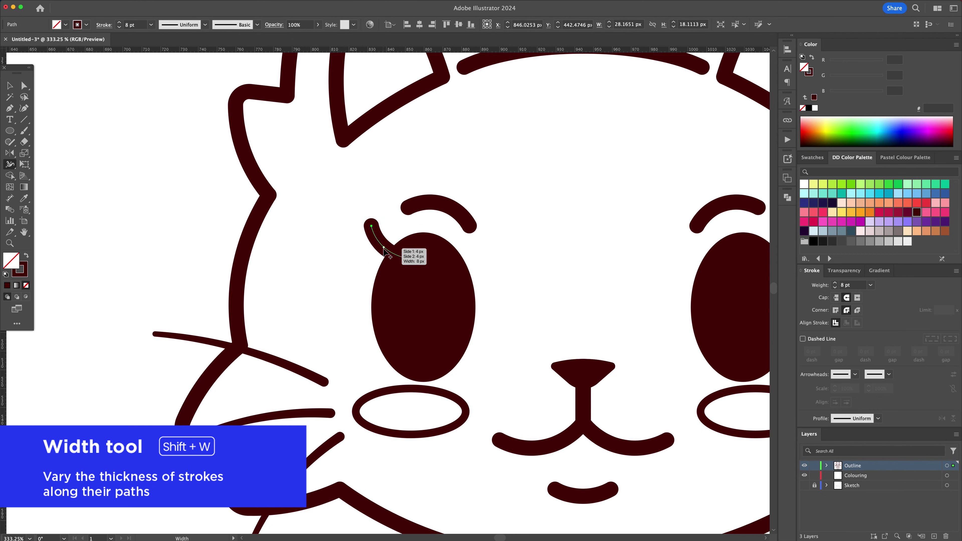
Step: Taper the tips of the left eyelash and left eyebrow with the Width tool
{"action": "left_click_drag", "start_coordinate": [408, 254], "coordinate": [410, 211]}
{"action": "left_click", "coordinate": [567, 249]}
{"action": "scroll", "coordinate": [567, 249], "scroll_direction": "down", "scroll_amount": 5}
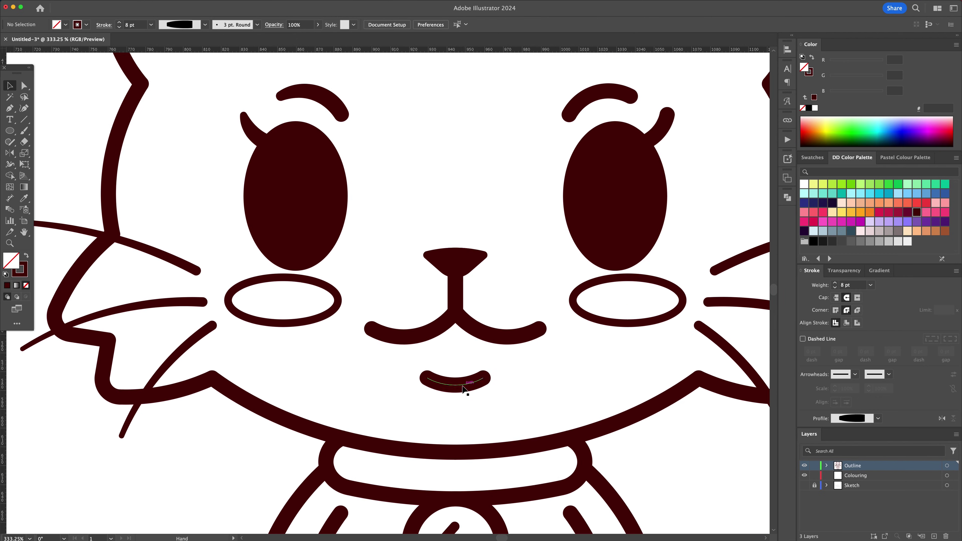
Step: Thin both ends of the small lower mouth line with the Width tool
{"action": "left_click", "coordinate": [466, 386]}
{"action": "left_click_drag", "start_coordinate": [455, 393], "coordinate": [485, 382]}
{"action": "left_click_drag", "start_coordinate": [424, 384], "coordinate": [426, 382]}
{"action": "key", "text": "v"}
Step: Taper the outer end of the left muzzle curve and replace the right half with its mirrored copy
{"action": "left_click", "coordinate": [572, 352]}
{"action": "left_click_drag", "start_coordinate": [422, 337], "coordinate": [371, 333]}
{"action": "key", "text": "v"}
{"action": "left_click", "coordinate": [503, 343]}
{"action": "key", "text": "Delete"}
{"action": "left_click", "coordinate": [451, 301]}
{"action": "key", "text": "ctrl+z"}
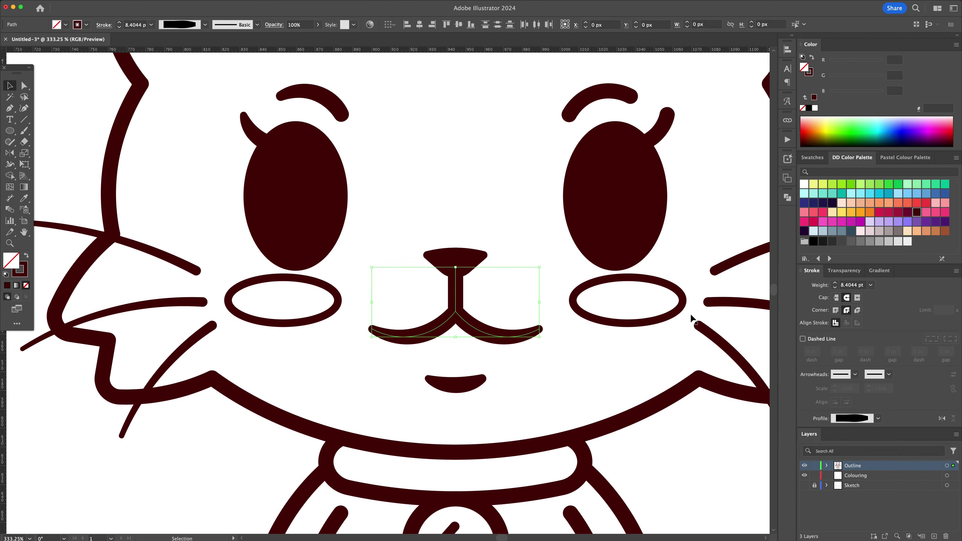
Step: Join the two centre anchor points of the forehead line into one continuous path
{"action": "key", "text": "a"}
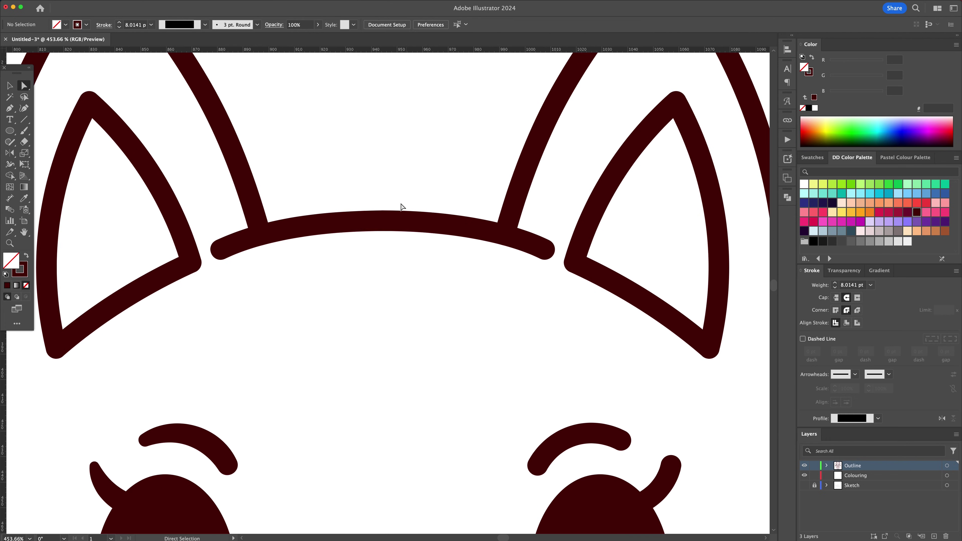
{"action": "left_click_drag", "start_coordinate": [395, 203], "coordinate": [362, 245]}
{"action": "right_click", "coordinate": [382, 224]}
{"action": "left_click", "coordinate": [396, 323]}
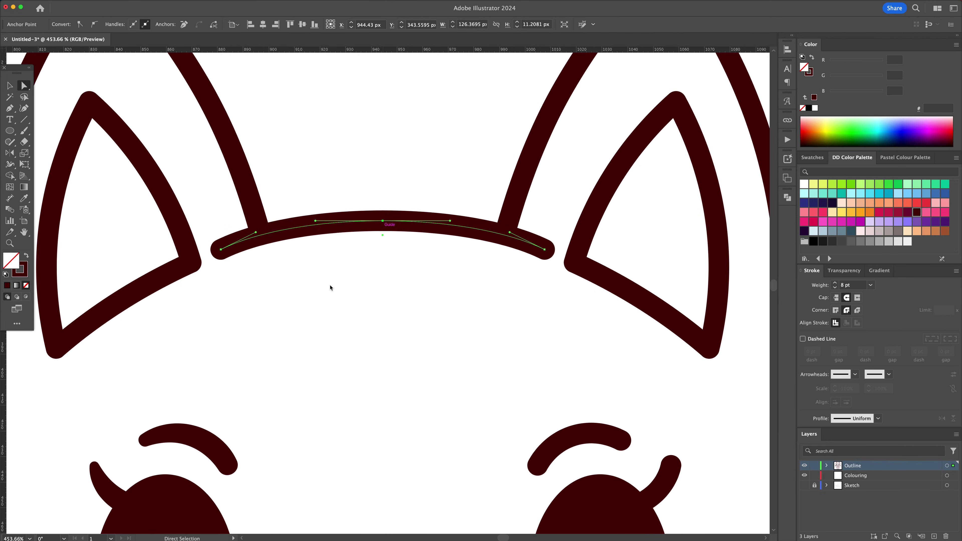
Step: Taper both ends of the forehead line between the ears with the Width tool
{"action": "key", "text": "shift+w"}
{"action": "left_click_drag", "start_coordinate": [293, 238], "coordinate": [295, 239]}
{"action": "left_click_drag", "start_coordinate": [476, 229], "coordinate": [504, 238]}
{"action": "left_click_drag", "start_coordinate": [293, 229], "coordinate": [262, 233]}
{"action": "left_click_drag", "start_coordinate": [225, 259], "coordinate": [223, 255]}
{"action": "left_click_drag", "start_coordinate": [540, 260], "coordinate": [542, 257]}
Step: Delete the untapered whiskers, eyebrow and eyelash on the right side of the face
{"action": "key", "text": "v"}
{"action": "left_click", "coordinate": [468, 307]}
{"action": "left_click_drag", "start_coordinate": [468, 308], "coordinate": [458, 275]}
{"action": "left_click", "coordinate": [583, 272]}
{"action": "left_click", "coordinate": [583, 306], "text": "shift"}
{"action": "left_click", "coordinate": [561, 334], "text": "shift"}
{"action": "key", "text": "Delete"}
{"action": "left_click", "coordinate": [520, 201]}
{"action": "left_click", "coordinate": [486, 181], "text": "shift"}
{"action": "key", "text": "Delete"}
Step: Mirror a copy of the tapered left whiskers, eyebrow and eyelash across the face's centre
{"action": "left_click", "coordinate": [235, 335]}
{"action": "left_click", "coordinate": [229, 304], "text": "shift"}
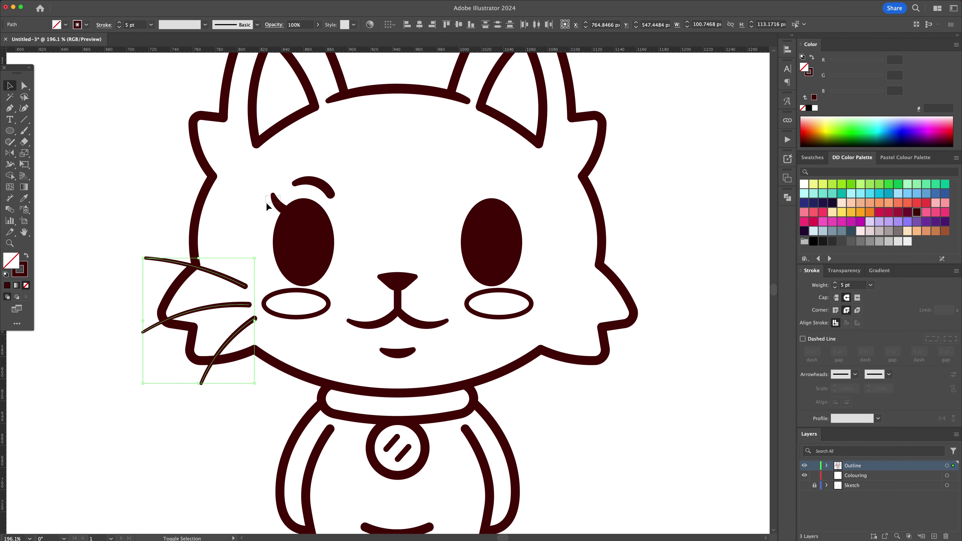
{"action": "key", "text": "o"}
{"action": "left_click", "coordinate": [397, 310], "text": "alt"}
{"action": "left_click", "coordinate": [189, 404]}
Step: Taper the upper end of the left body line below the collar with the Width tool
{"action": "key", "text": "v"}
{"action": "left_click", "coordinate": [562, 414]}
{"action": "left_click_drag", "start_coordinate": [447, 443], "coordinate": [445, 327]}
{"action": "left_click_drag", "start_coordinate": [308, 467], "coordinate": [603, 521]}
{"action": "key", "text": "shift+w"}
{"action": "left_click_drag", "start_coordinate": [306, 225], "coordinate": [310, 226]}
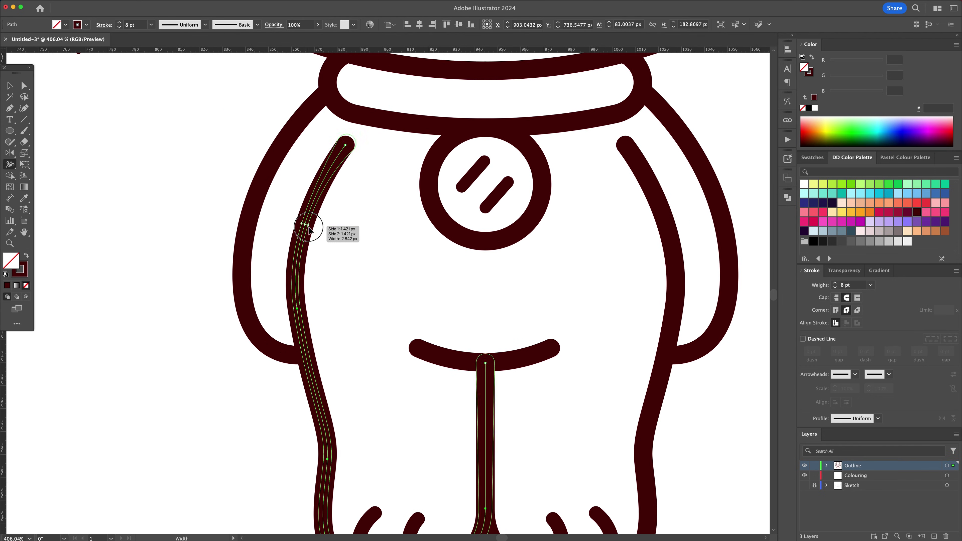
{"action": "left_click_drag", "start_coordinate": [344, 145], "coordinate": [349, 147]}
{"action": "left_click", "coordinate": [411, 267]}
Step: Taper both ends of the belly line and the upper tips of the left foot's toe lines
{"action": "key", "text": "v"}
{"action": "left_click_drag", "start_coordinate": [430, 267], "coordinate": [481, 257]}
{"action": "key", "text": "shift+w"}
{"action": "left_click_drag", "start_coordinate": [342, 260], "coordinate": [343, 258]}
{"action": "left_click_drag", "start_coordinate": [307, 421], "coordinate": [347, 425]}
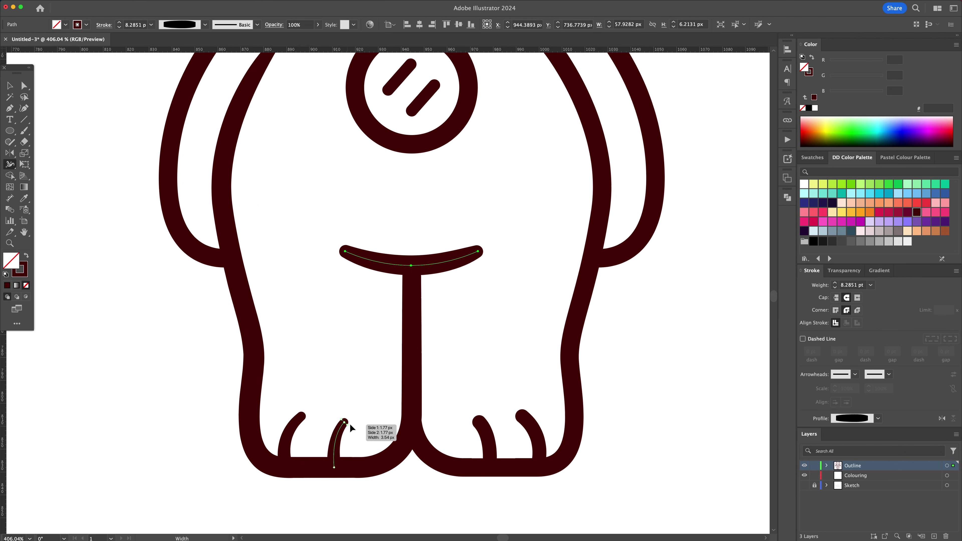
Step: Delete the untapered toe lines, leg and arm on the right half of the body
{"action": "key", "text": "v"}
{"action": "left_click_drag", "start_coordinate": [461, 396], "coordinate": [540, 436]}
{"action": "key", "text": "Delete"}
{"action": "left_click_drag", "start_coordinate": [372, 393], "coordinate": [287, 432]}
{"action": "left_click_drag", "start_coordinate": [522, 401], "coordinate": [469, 397]}
{"action": "left_click_drag", "start_coordinate": [546, 391], "coordinate": [506, 408]}
{"action": "key", "text": "Delete"}
{"action": "left_click_drag", "start_coordinate": [584, 302], "coordinate": [550, 323]}
{"action": "key", "text": "Delete"}
Step: Mirror a copy of the tapered left arm, body and toe lines across the centre axis
{"action": "left_click_drag", "start_coordinate": [267, 268], "coordinate": [392, 439]}
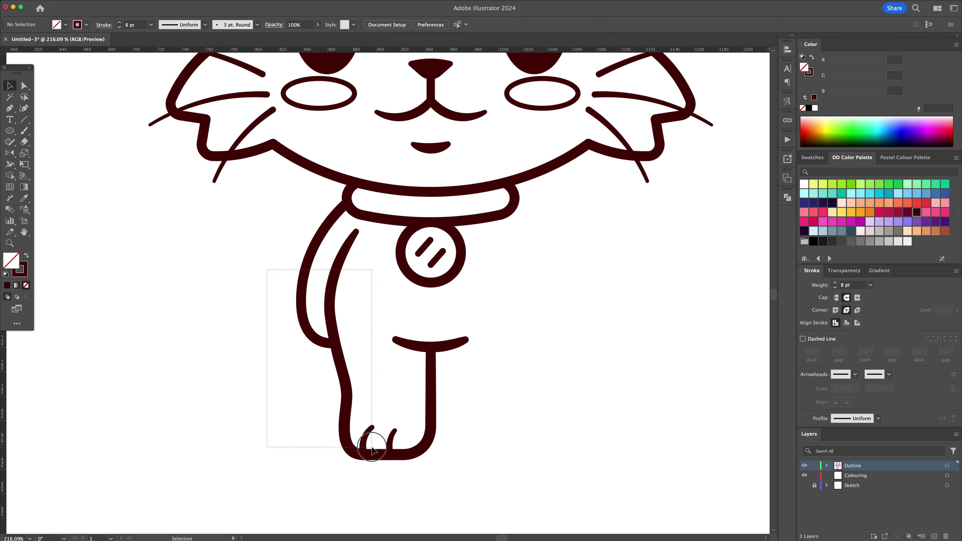
{"action": "key", "text": "o"}
{"action": "left_click", "coordinate": [431, 381], "text": "alt"}
{"action": "left_click", "coordinate": [216, 387]}
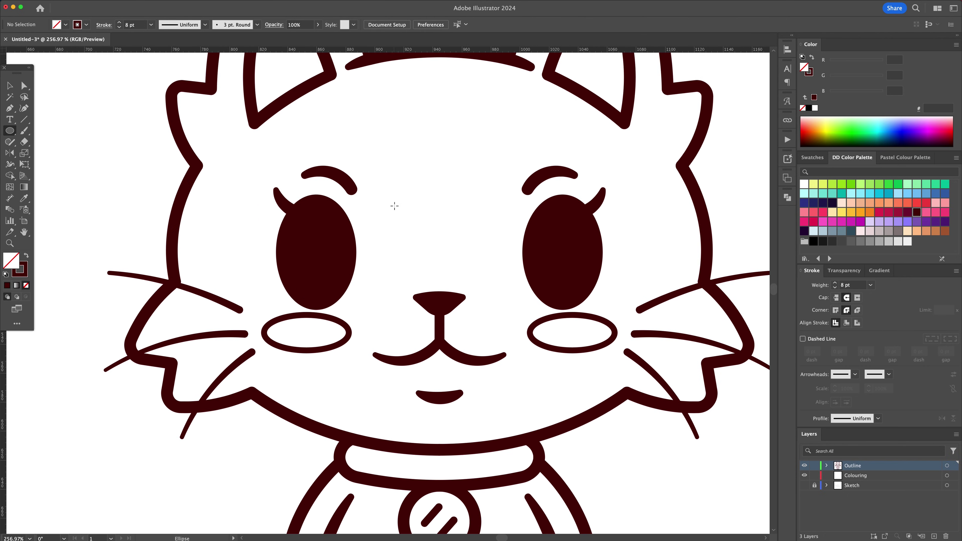
Step: Add a white oval highlight without a stroke in the upper part of each eye
{"action": "mouse_move", "coordinate": [392, 205]}
{"action": "left_mouse_down"}
{"action": "mouse_move", "coordinate": [419, 239]}
{"action": "mouse_move", "coordinate": [318, 235]}
{"action": "mouse_move", "coordinate": [565, 235]}
{"action": "left_mouse_up"}
{"action": "left_click", "coordinate": [462, 240]}
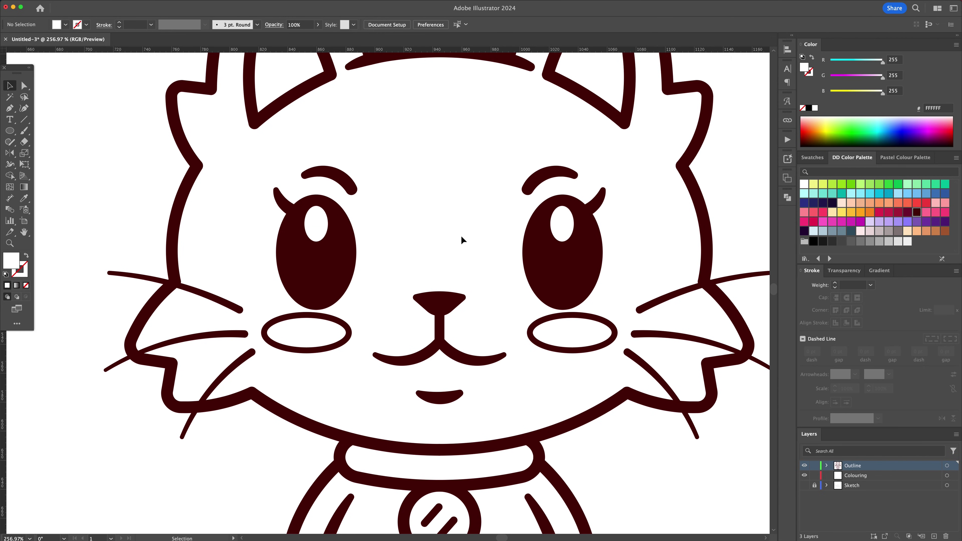
{"action": "key", "text": "z"}
{"action": "left_click_drag", "start_coordinate": [470, 195], "coordinate": [374, 193]}
{"action": "scroll", "coordinate": [485, 262], "scroll_direction": "up", "scroll_amount": 2}
{"action": "scroll", "coordinate": [485, 262], "scroll_direction": "right", "scroll_amount": 2}
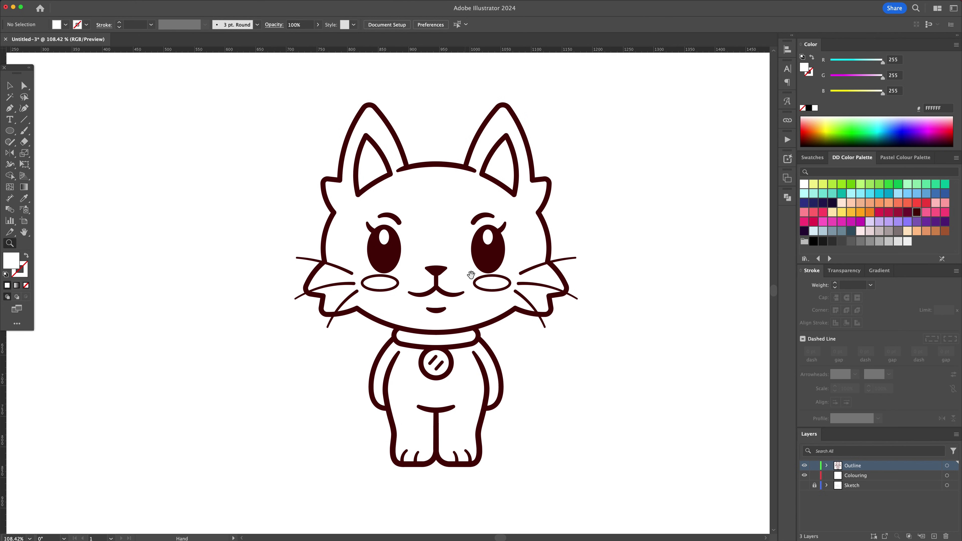
Step: Duplicate all the outline artwork onto the Colouring layer, and lock and hide the Outline layer
{"action": "key", "text": "v"}
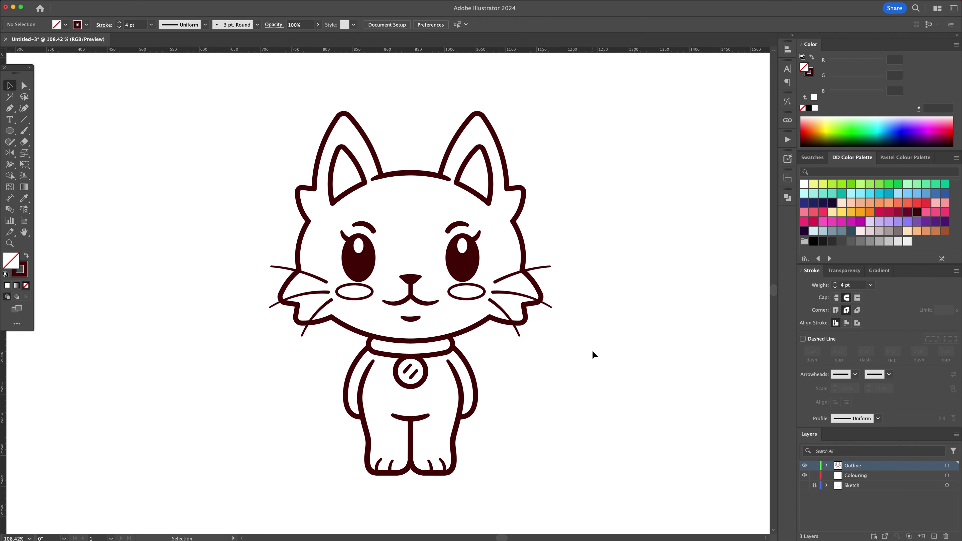
{"action": "key", "text": "super+a"}
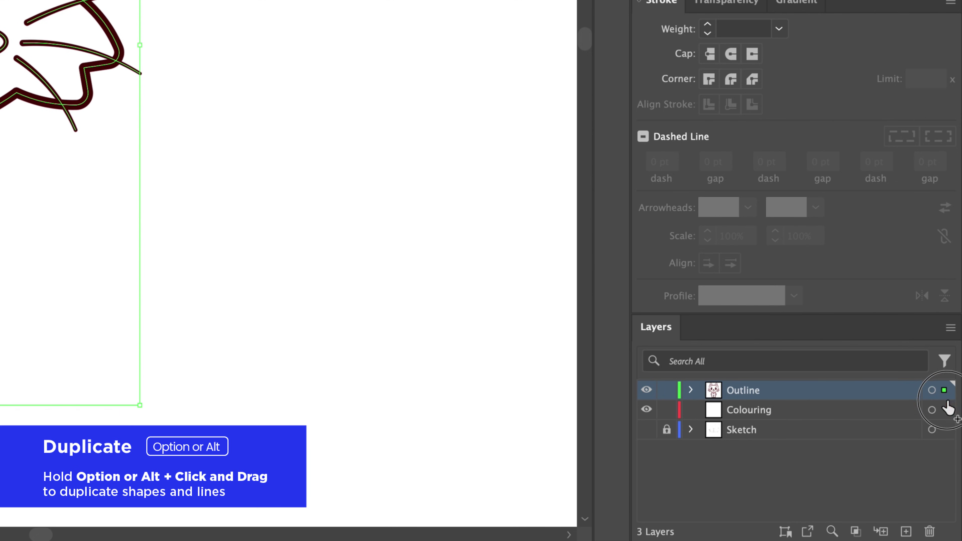
{"action": "left_click_drag", "start_coordinate": [946, 411], "coordinate": [945, 410]}
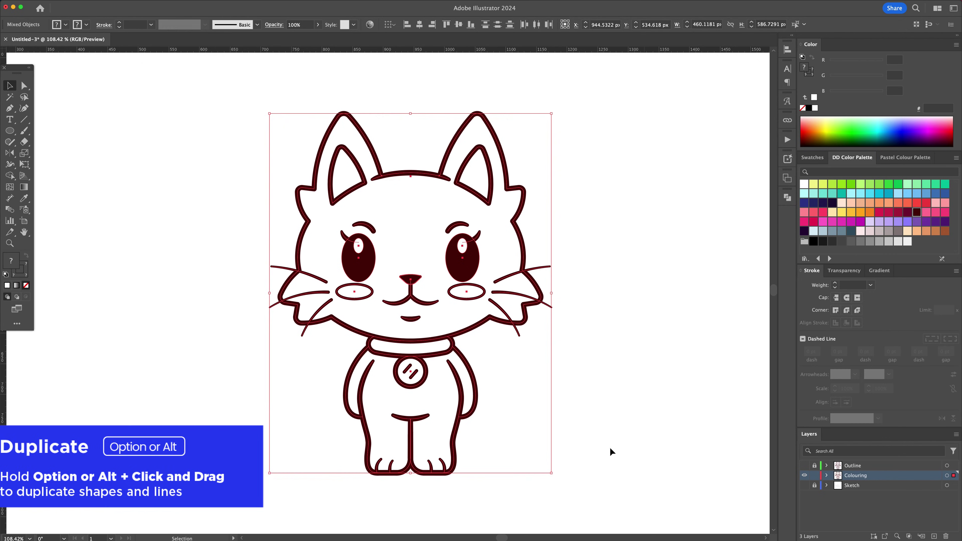
{"action": "left_click", "coordinate": [554, 372]}
Step: Delete the pendant's shine lines and the toe lines on both feet from the Colouring layer
{"action": "left_click", "coordinate": [413, 373]}
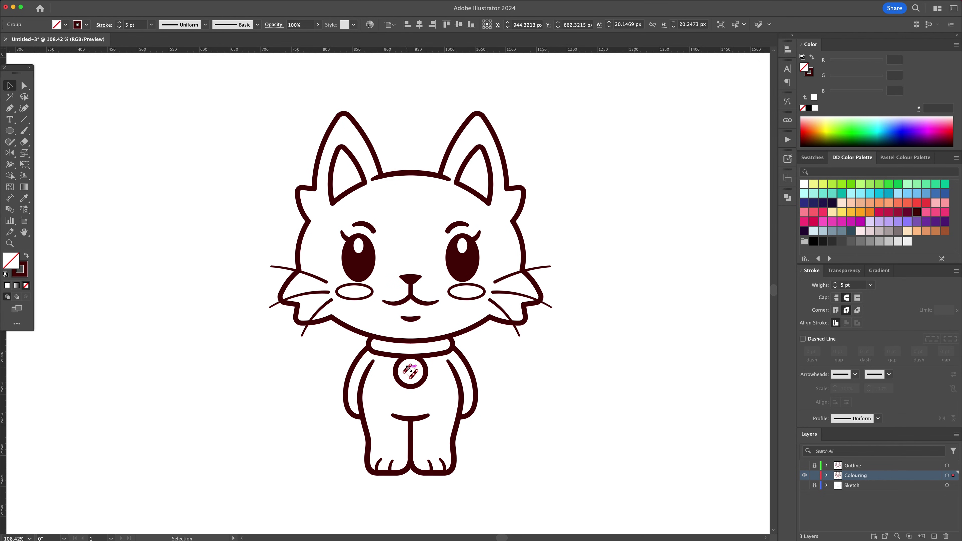
{"action": "key", "text": "Delete"}
{"action": "left_click_drag", "start_coordinate": [399, 449], "coordinate": [382, 464]}
{"action": "key", "text": "Delete"}
{"action": "left_click_drag", "start_coordinate": [443, 454], "coordinate": [427, 464]}
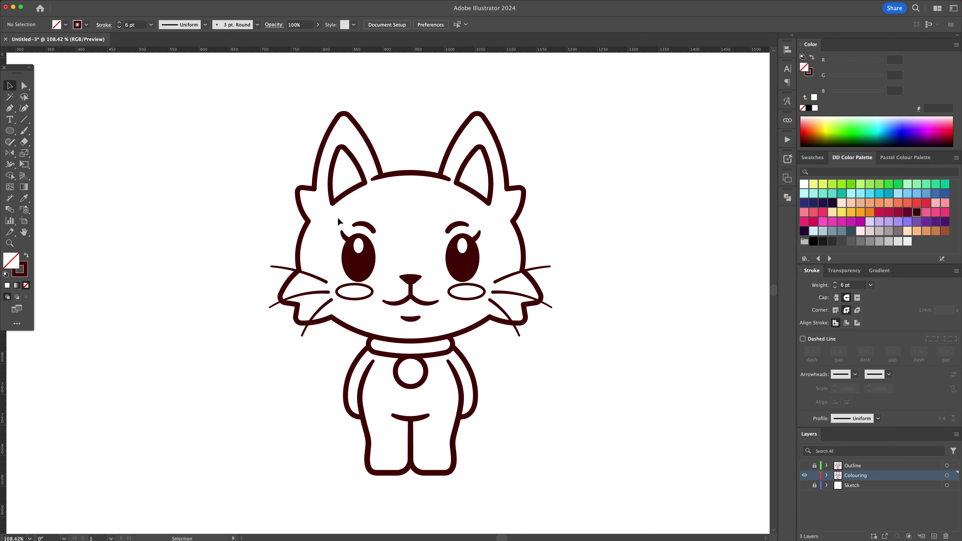
Step: Delete the eyes, brows, cheeks, nose, mouth and whiskers from the Colouring layer
{"action": "left_click_drag", "start_coordinate": [380, 292], "coordinate": [381, 293]}
{"action": "key", "text": "Delete"}
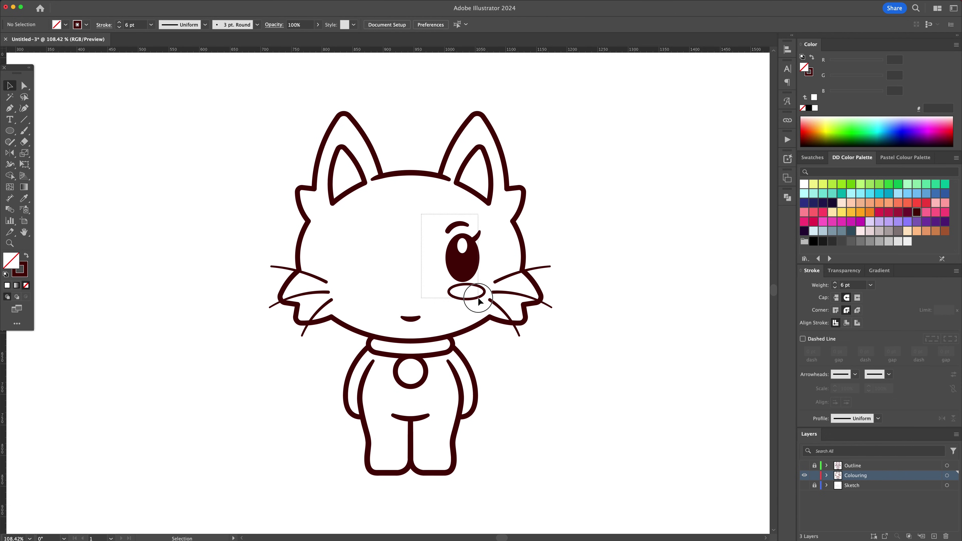
{"action": "left_click_drag", "start_coordinate": [479, 300], "coordinate": [479, 301]}
{"action": "key", "text": "Delete"}
{"action": "left_click_drag", "start_coordinate": [430, 304], "coordinate": [387, 314]}
{"action": "left_click_drag", "start_coordinate": [322, 306], "coordinate": [322, 305]}
{"action": "key", "text": "Delete"}
{"action": "left_click_drag", "start_coordinate": [473, 266], "coordinate": [496, 303]}
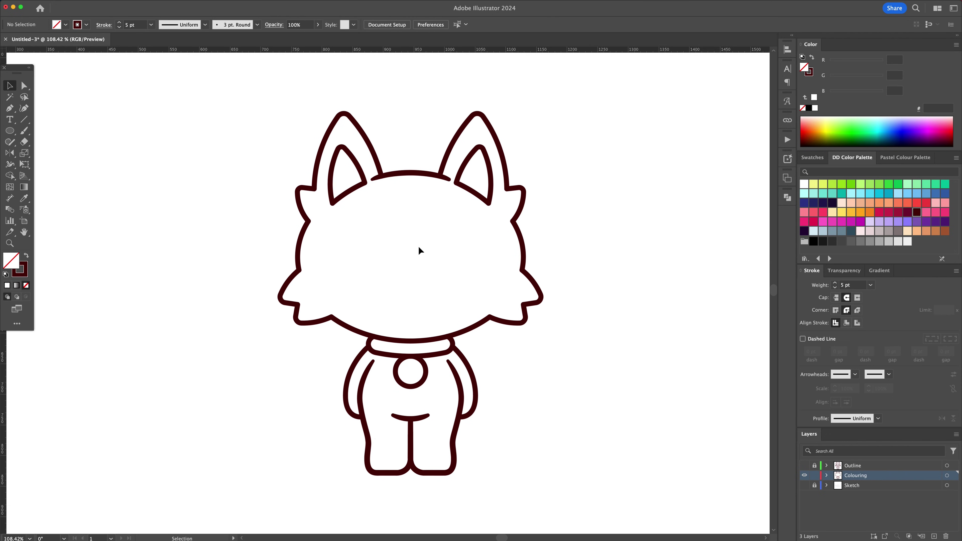
Step: Select all the remaining Colouring paths and convert them into a Live Paint group
{"action": "key", "text": "super+a"}
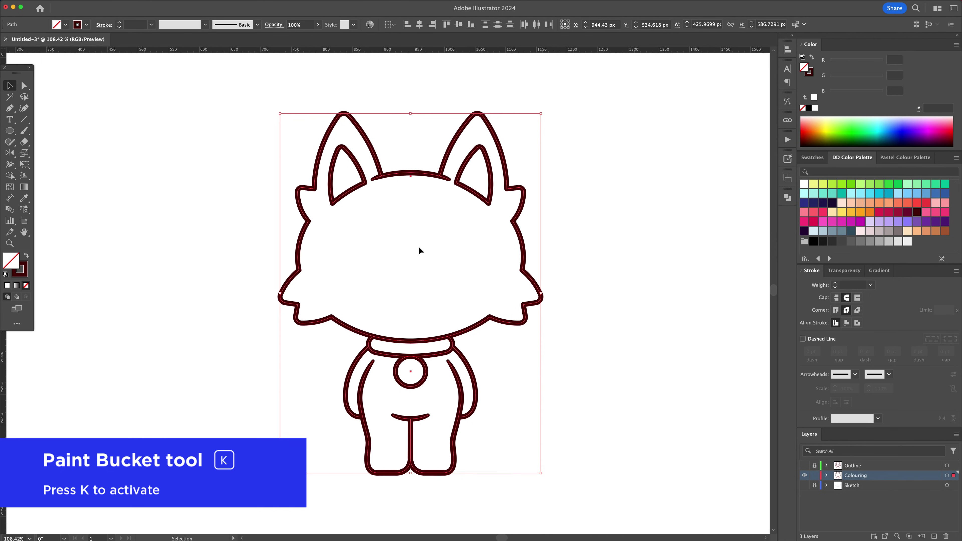
{"action": "key", "text": "k"}
{"action": "left_click", "coordinate": [418, 247]}
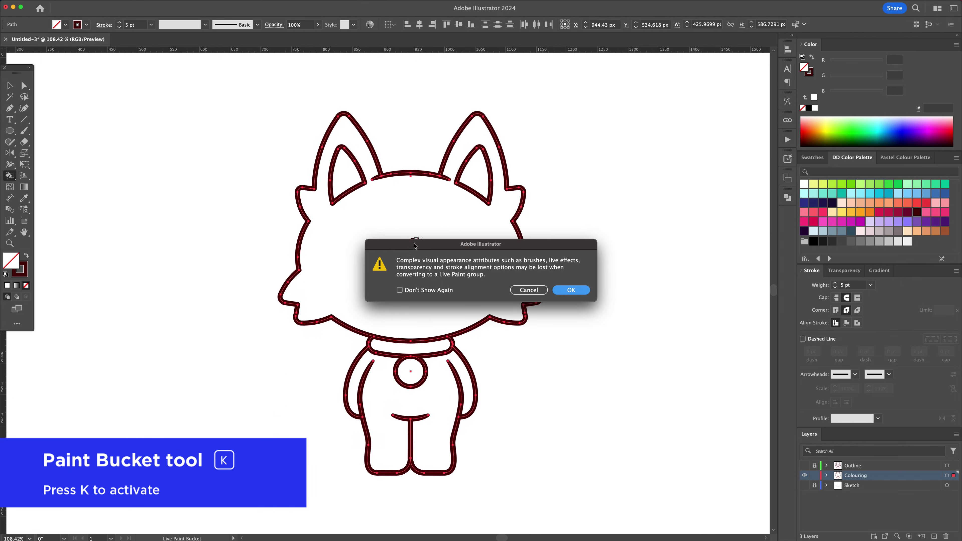
{"action": "left_click", "coordinate": [584, 290]}
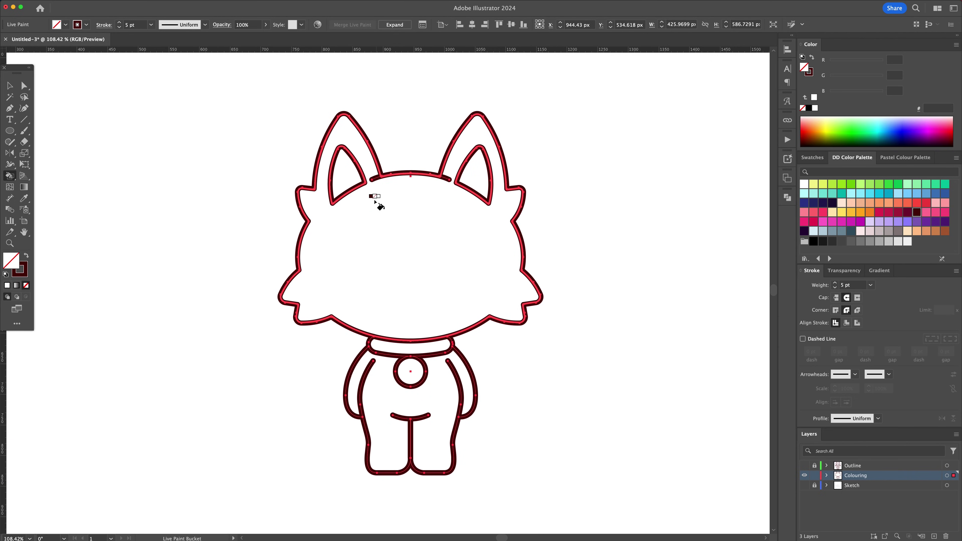
Step: Fill both inner ears with pastel pink F79C9C and the round pendant with yellow FFE266
{"action": "left_click", "coordinate": [900, 162]}
{"action": "left_click", "coordinate": [806, 212]}
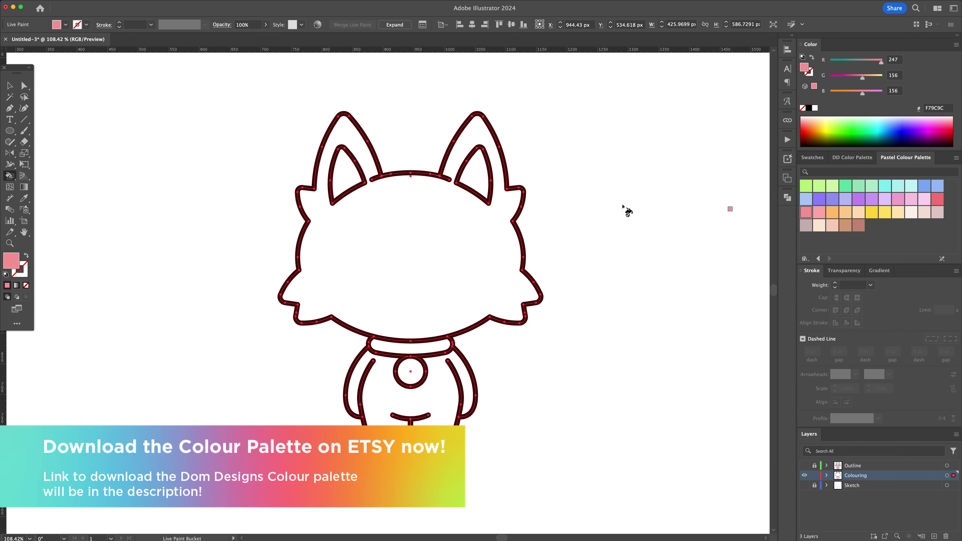
{"action": "left_click", "coordinate": [476, 175]}
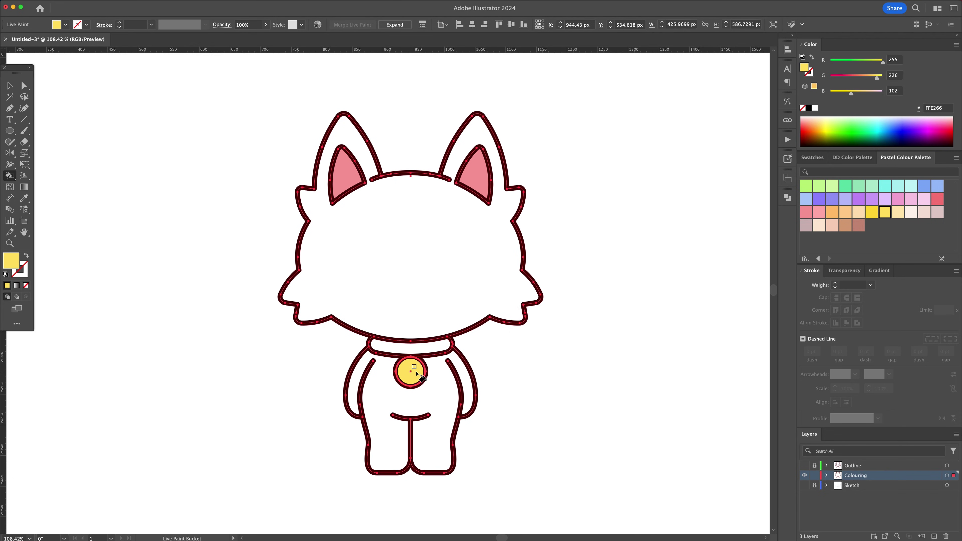
Step: Fill the collar with purple 9999F6 and the head, outer ears, arms and body with cream FDF5ED
{"action": "left_click", "coordinate": [839, 201]}
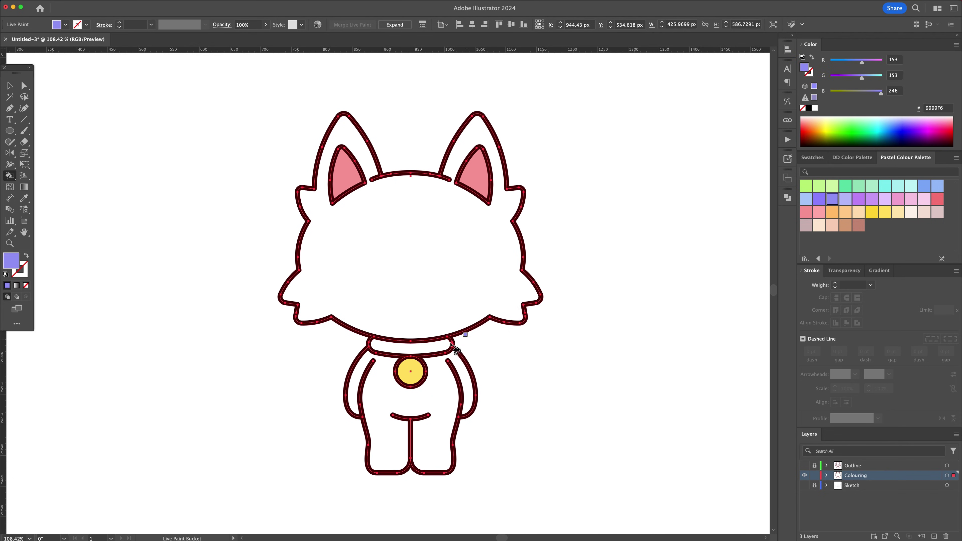
{"action": "left_click", "coordinate": [449, 345]}
{"action": "left_click", "coordinate": [910, 215]}
{"action": "left_click", "coordinate": [473, 266]}
{"action": "left_click", "coordinate": [439, 384]}
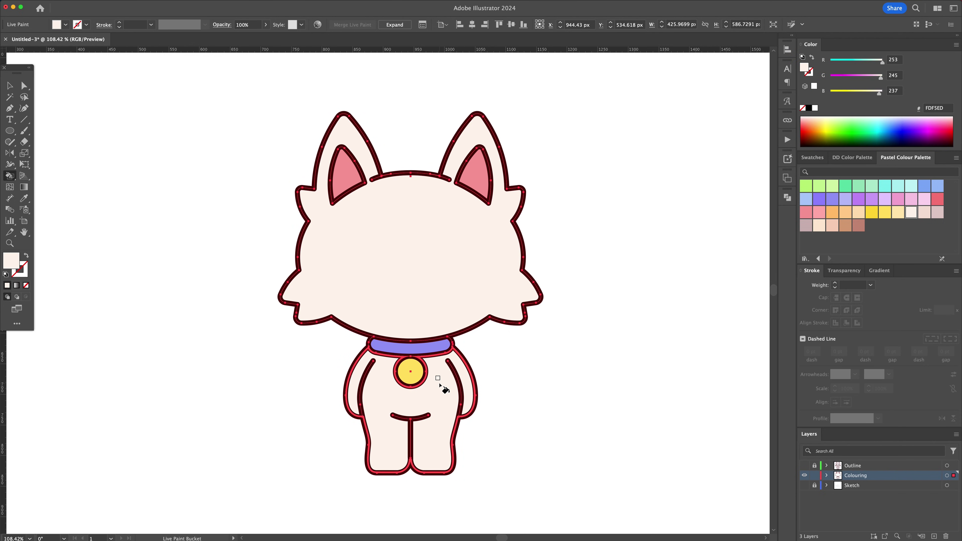
Step: Expand the Live Paint artwork with Object, Fill and Stroke enabled
{"action": "key", "text": "v"}
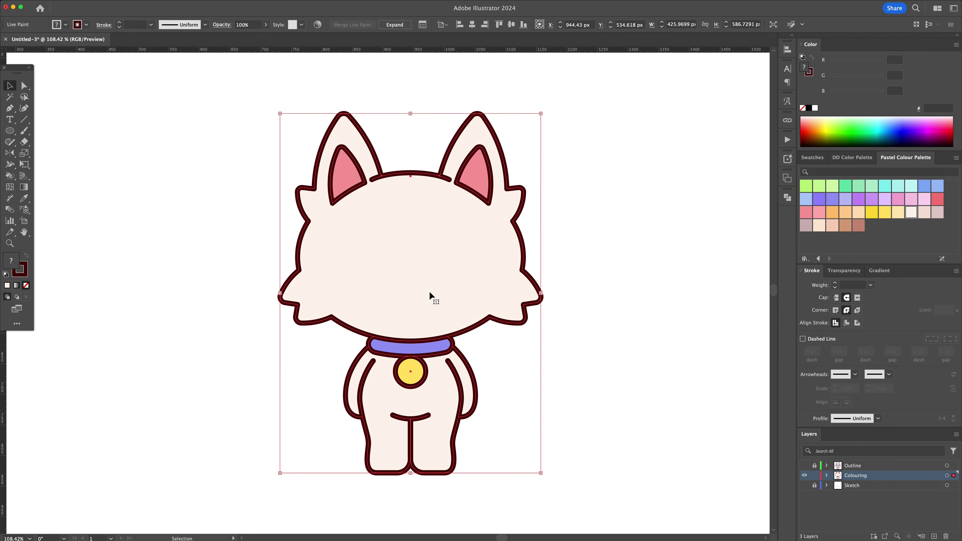
{"action": "mouse_move", "coordinate": [71, 2]}
{"action": "left_click", "coordinate": [148, 8]}
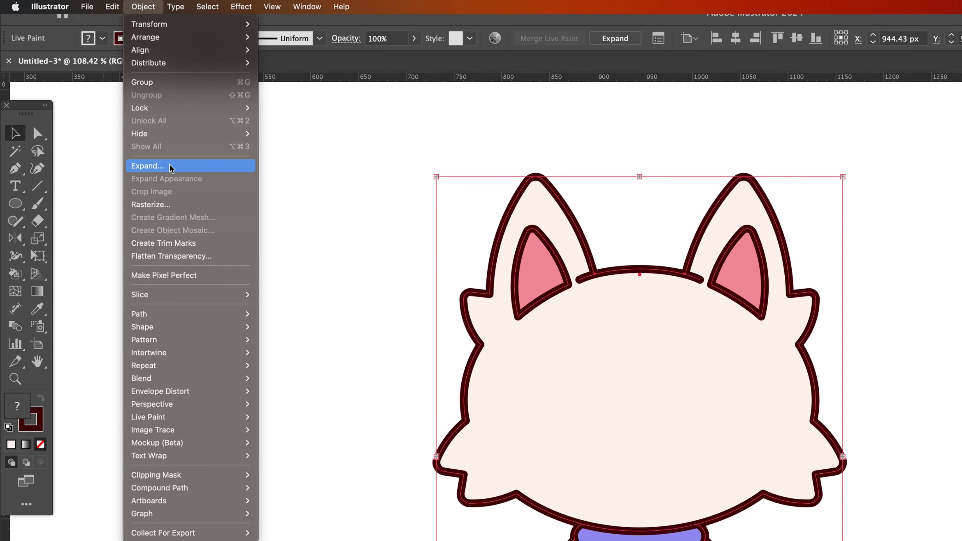
{"action": "left_click", "coordinate": [170, 167]}
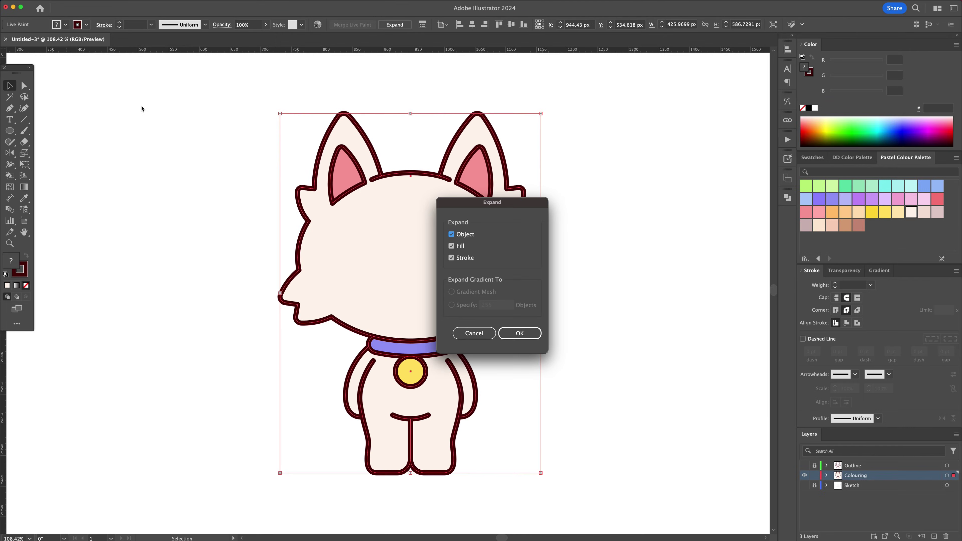
{"action": "left_click", "coordinate": [533, 335]}
Step: Ungroup the expanded artwork and delete the dark outline strokes from the Colouring layer
{"action": "right_click", "coordinate": [403, 176]}
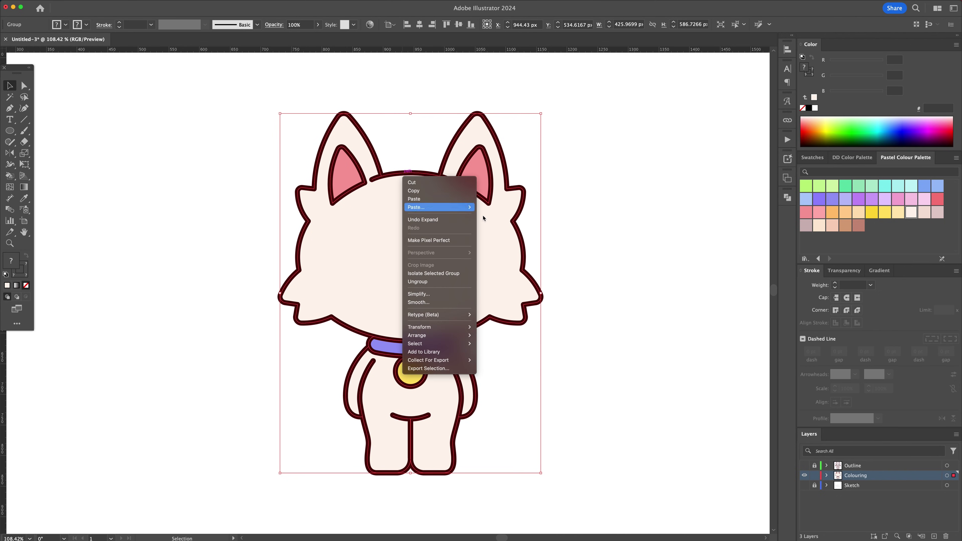
{"action": "left_click", "coordinate": [420, 282]}
{"action": "left_click", "coordinate": [569, 206]}
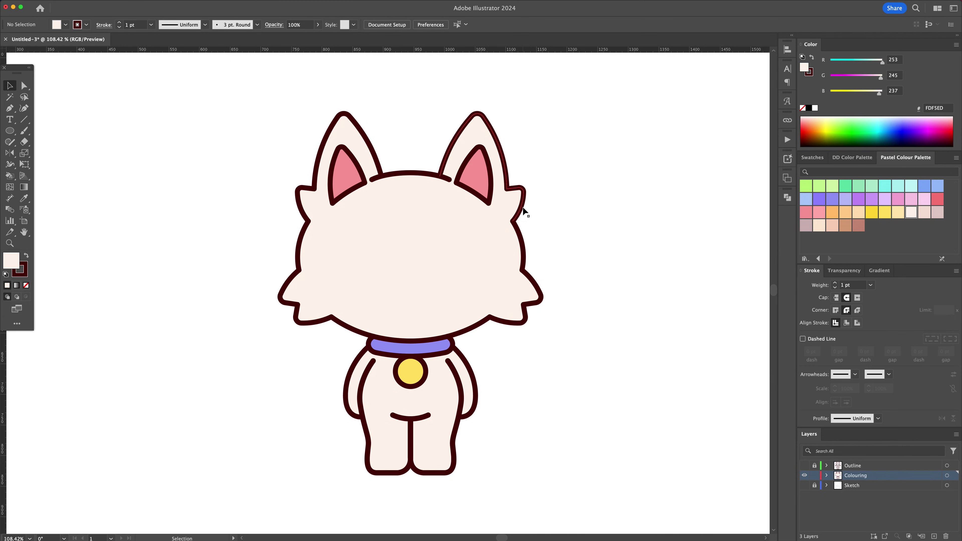
{"action": "left_click_drag", "start_coordinate": [516, 207], "coordinate": [395, 208]}
{"action": "key", "text": "Delete"}
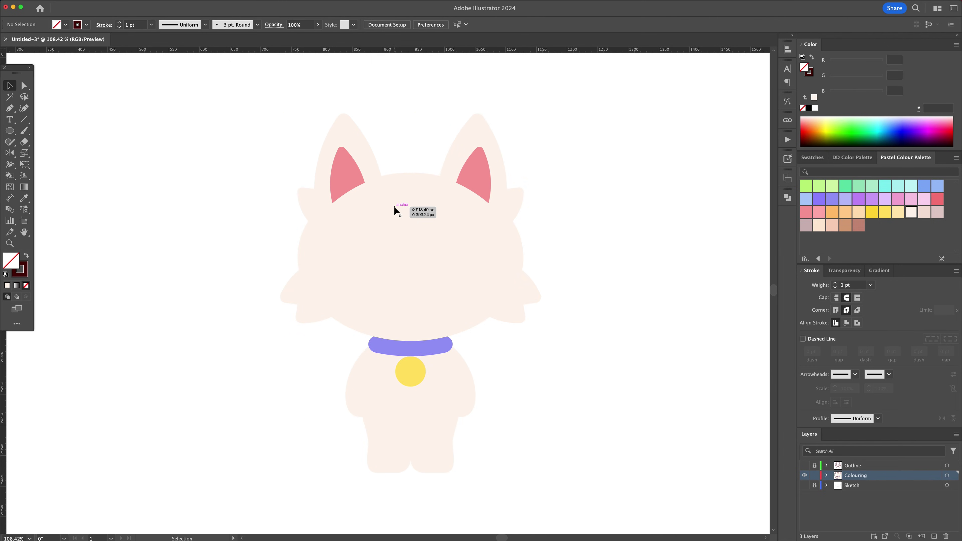
Step: Ungroup the remaining colour fills on the Colouring layer into separate shapes
{"action": "left_click", "coordinate": [394, 207]}
{"action": "right_click", "coordinate": [421, 215]}
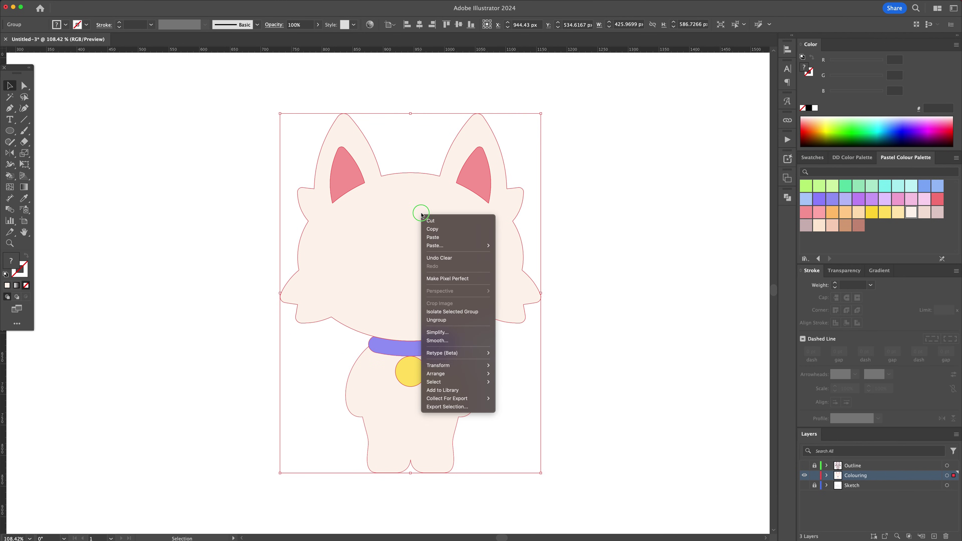
{"action": "left_click", "coordinate": [440, 319]}
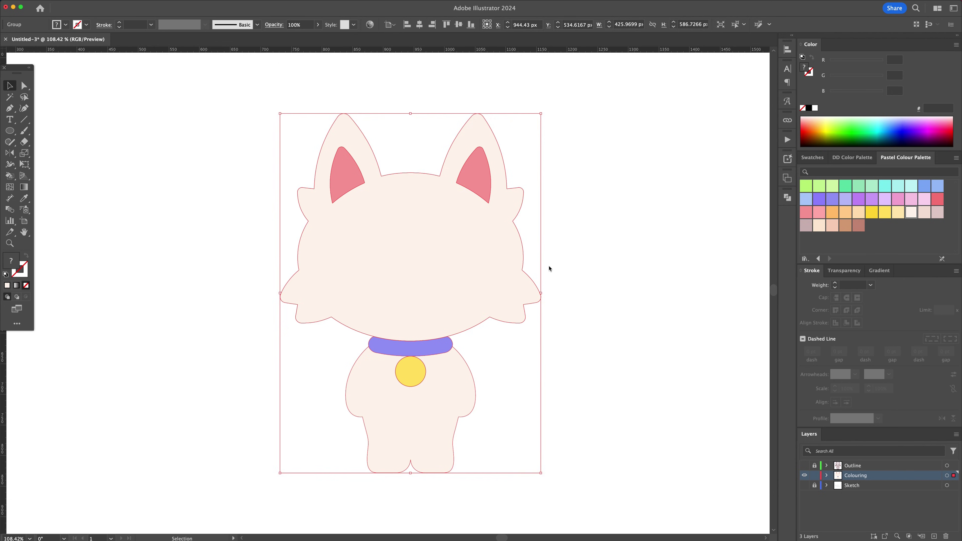
{"action": "left_click", "coordinate": [566, 247]}
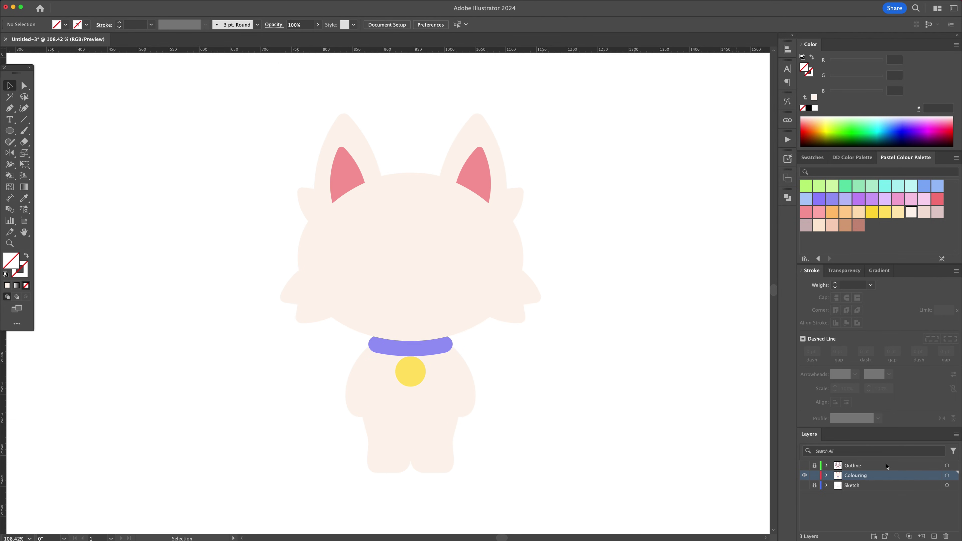
Step: Show and unlock the Outline layer and give both cheek ellipses a pastel pink FFB0B0 fill with no stroke
{"action": "left_click", "coordinate": [804, 466]}
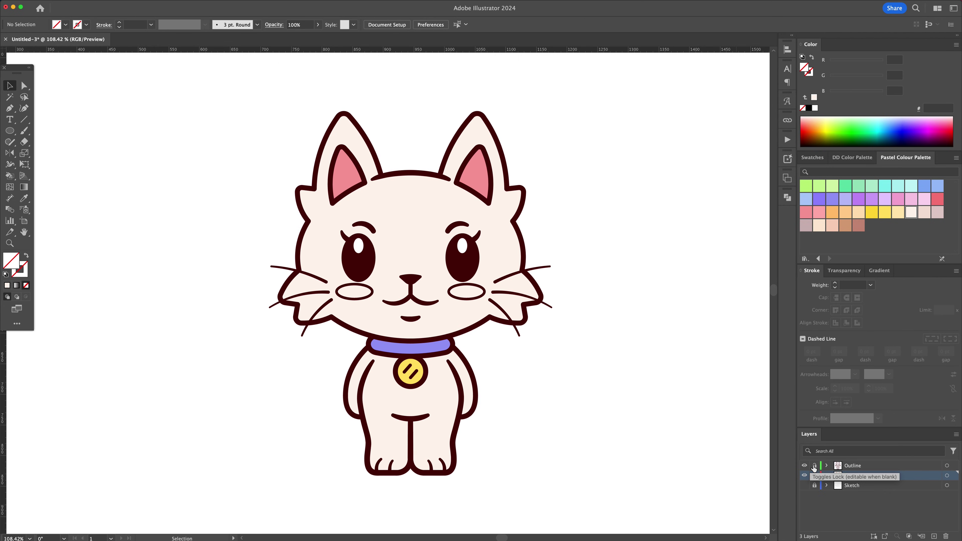
{"action": "left_click", "coordinate": [454, 298]}
{"action": "left_click", "coordinate": [373, 296], "text": "shift"}
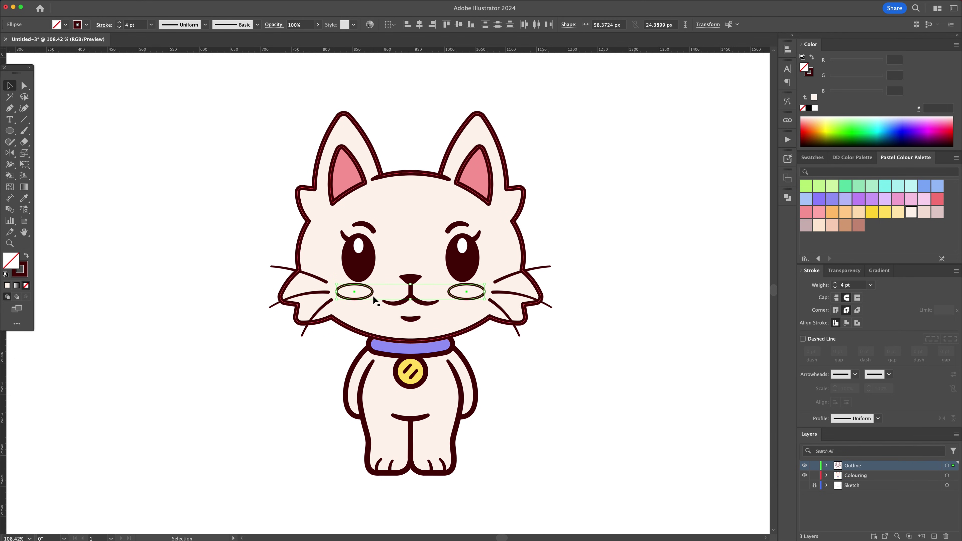
{"action": "key", "text": "shift+x"}
{"action": "left_click", "coordinate": [820, 213]}
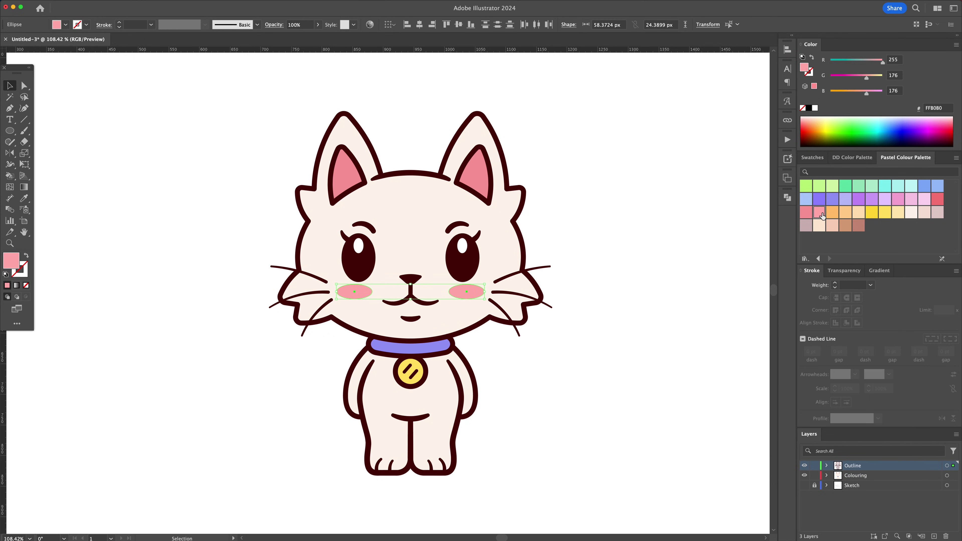
{"action": "left_click", "coordinate": [606, 319]}
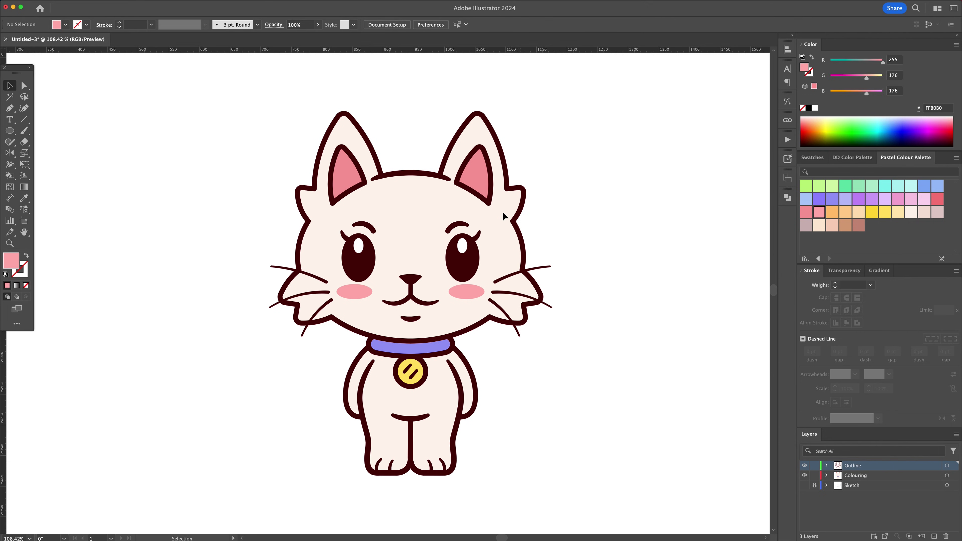
Step: Delete both inner-ear outlines and bring the pink inner-ear fills to the front of the Colouring layer
{"action": "left_click", "coordinate": [491, 203]}
{"action": "key", "text": "Delete"}
{"action": "left_click", "coordinate": [354, 190]}
{"action": "key", "text": "Delete"}
{"action": "left_click", "coordinate": [351, 184]}
{"action": "left_click", "coordinate": [468, 176], "text": "shift"}
{"action": "right_click", "coordinate": [468, 177]}
{"action": "mouse_move", "coordinate": [504, 361]}
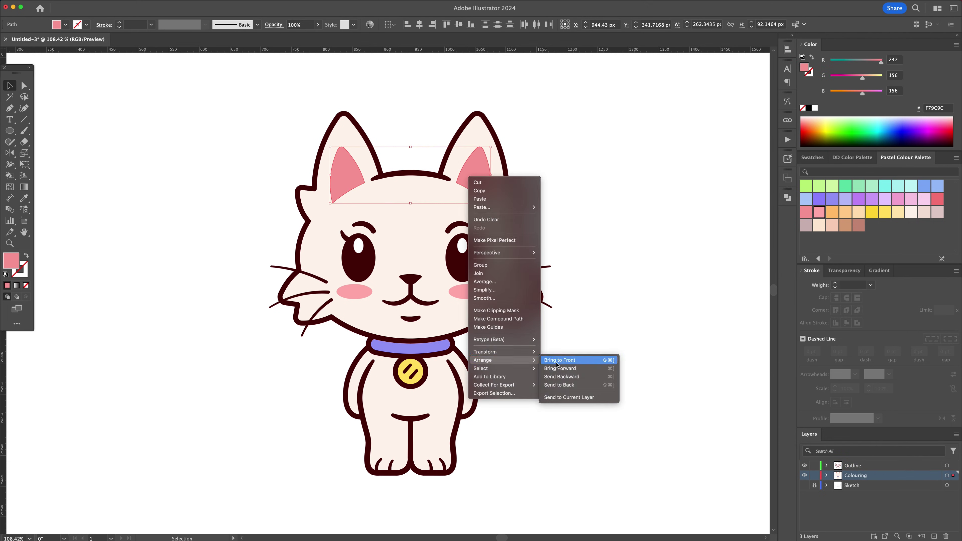
{"action": "left_click", "coordinate": [556, 363]}
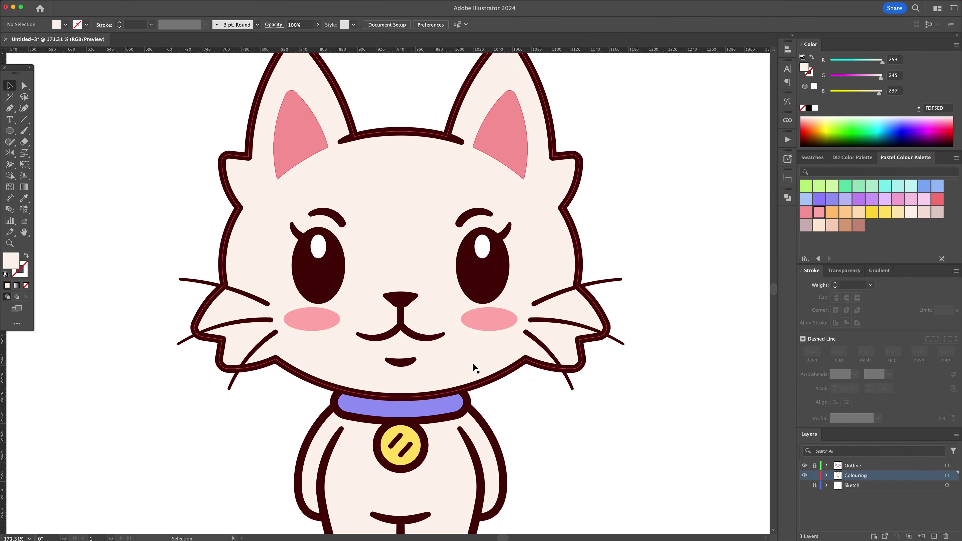
Step: Copy the cream head shape on the Colouring layer and paste it in front twice
{"action": "left_click", "coordinate": [487, 357]}
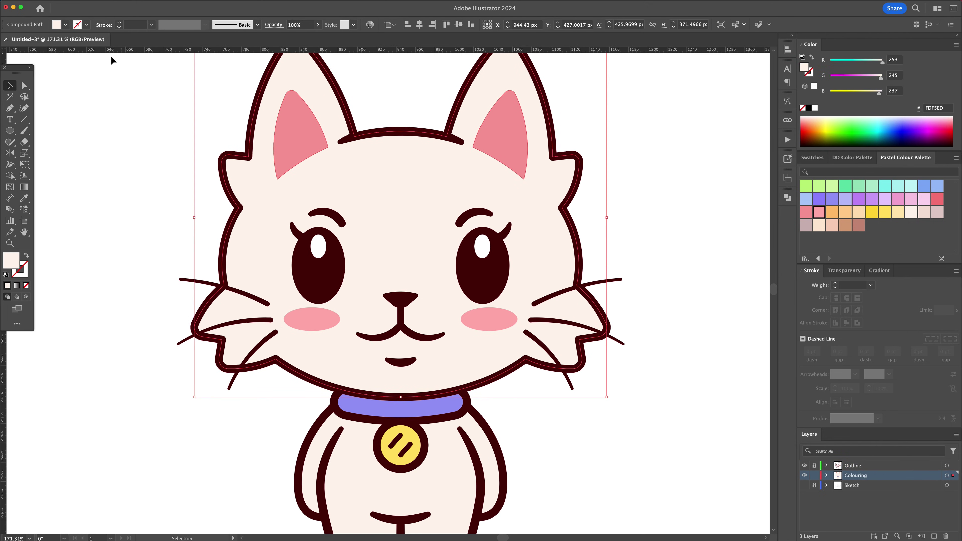
{"action": "left_click", "coordinate": [73, 5]}
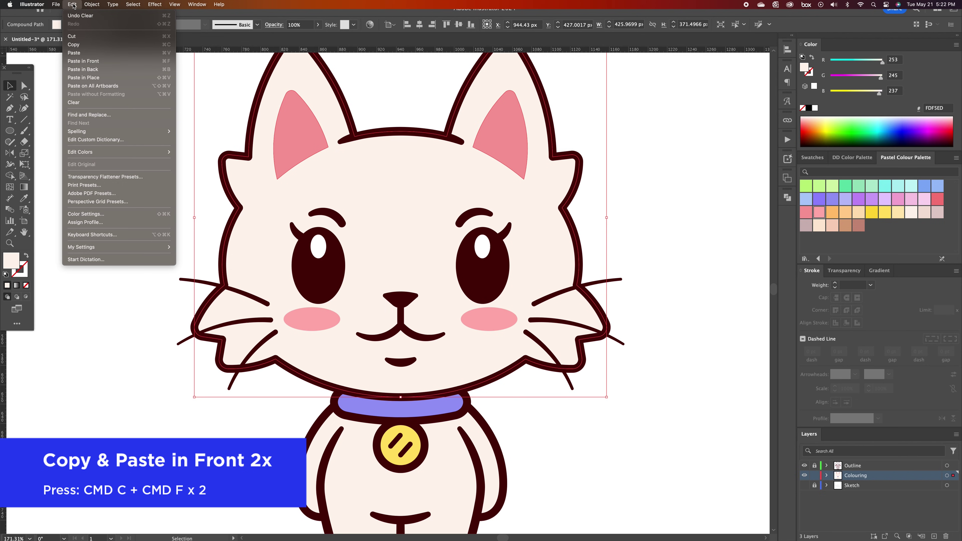
{"action": "left_click", "coordinate": [92, 45]}
{"action": "left_click", "coordinate": [74, 5]}
{"action": "left_click", "coordinate": [83, 61]}
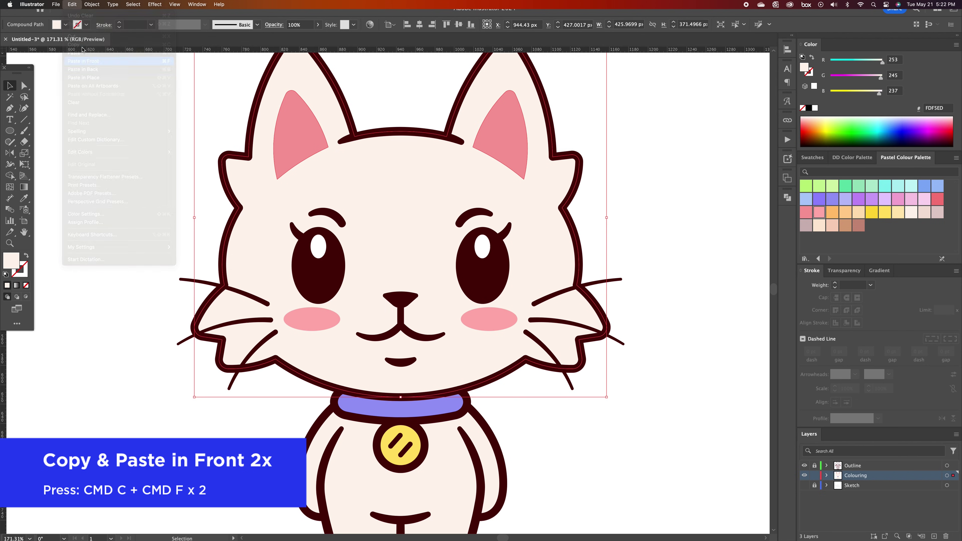
{"action": "left_click", "coordinate": [73, 4]}
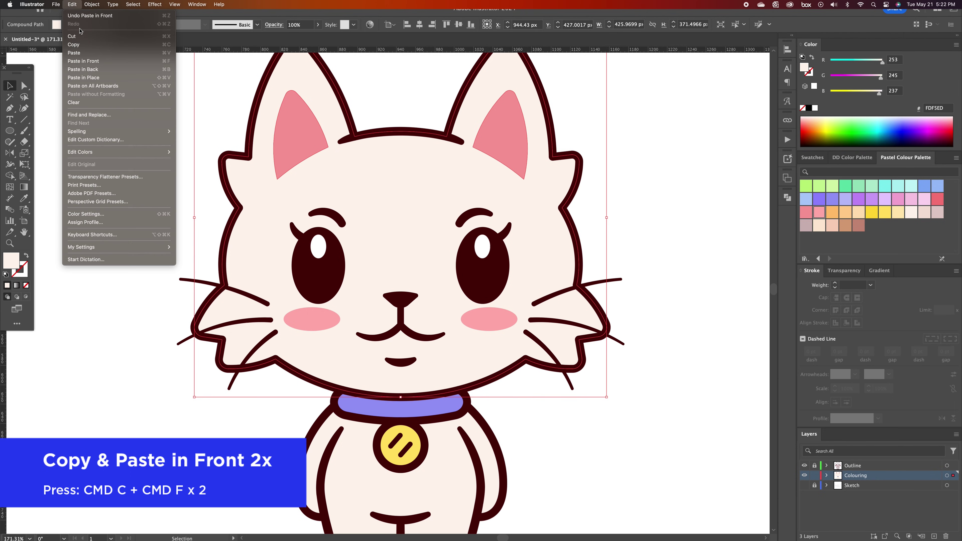
{"action": "left_click", "coordinate": [90, 62]}
{"action": "left_click", "coordinate": [640, 293]}
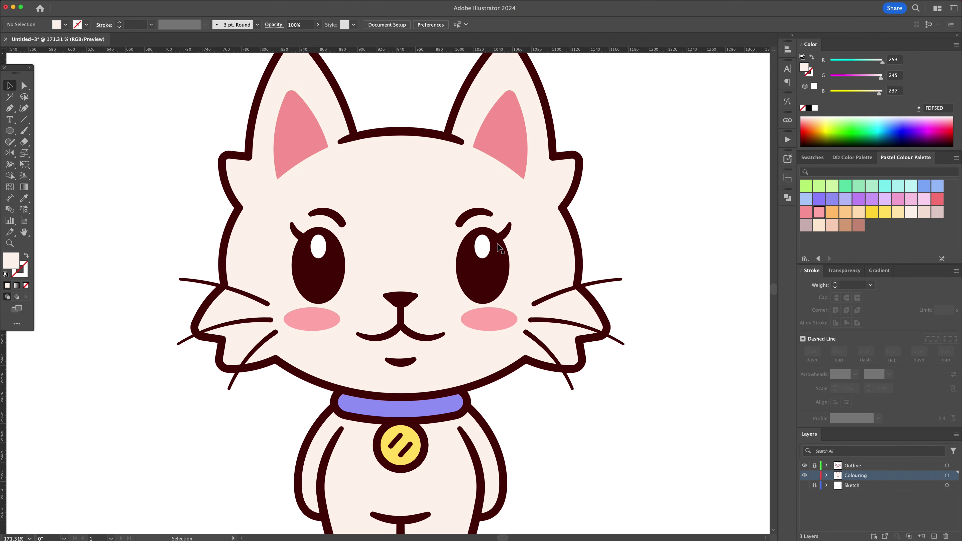
Step: Move the topmost head copy straight up by about 20 px
{"action": "left_click", "coordinate": [422, 228]}
{"action": "key", "text": "shift+Up"}
{"action": "key", "text": "shift+Up"}
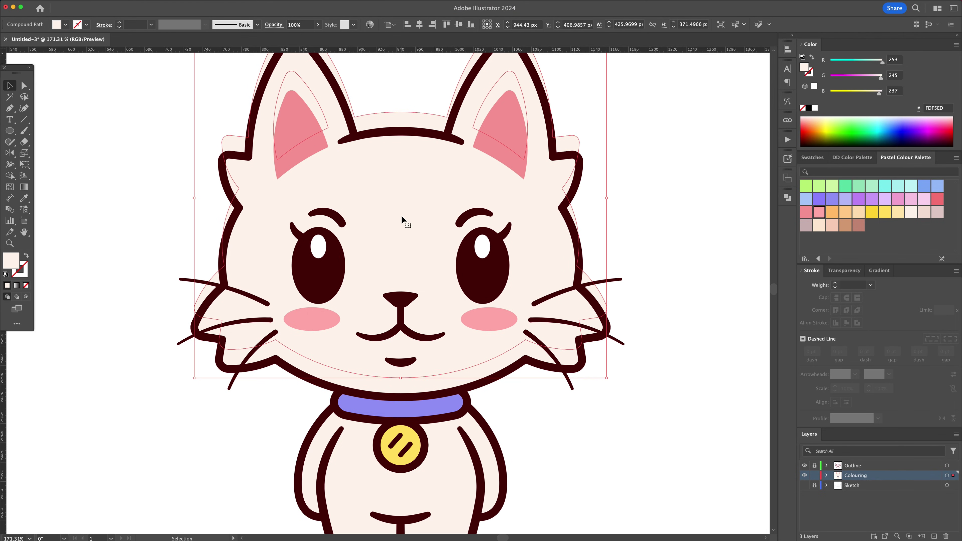
Step: Split the two offset head copies with Shape Builder and remove the excess, keeping only the shadow strip along the chin and cheeks
{"action": "left_click", "coordinate": [498, 371], "text": "shift"}
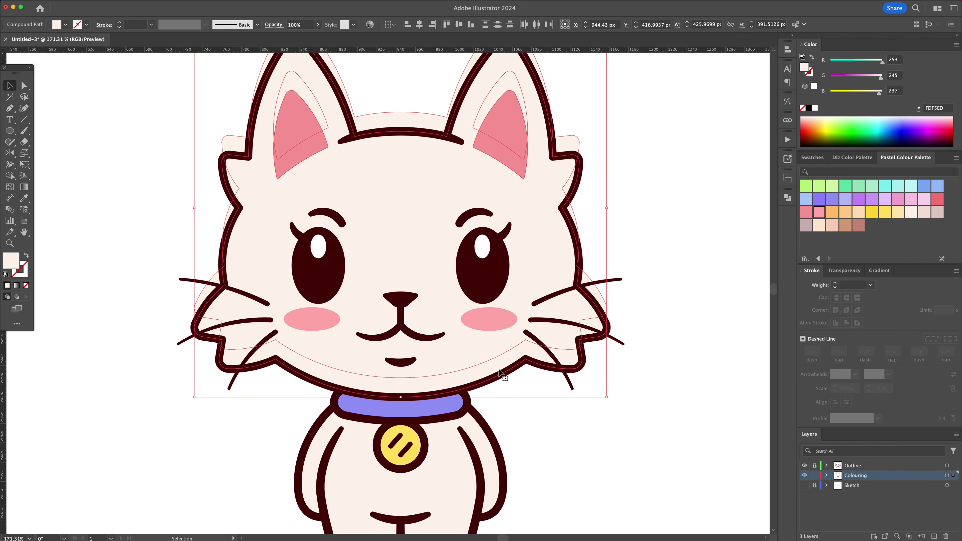
{"action": "key", "text": "shift+m"}
{"action": "left_click", "coordinate": [493, 374]}
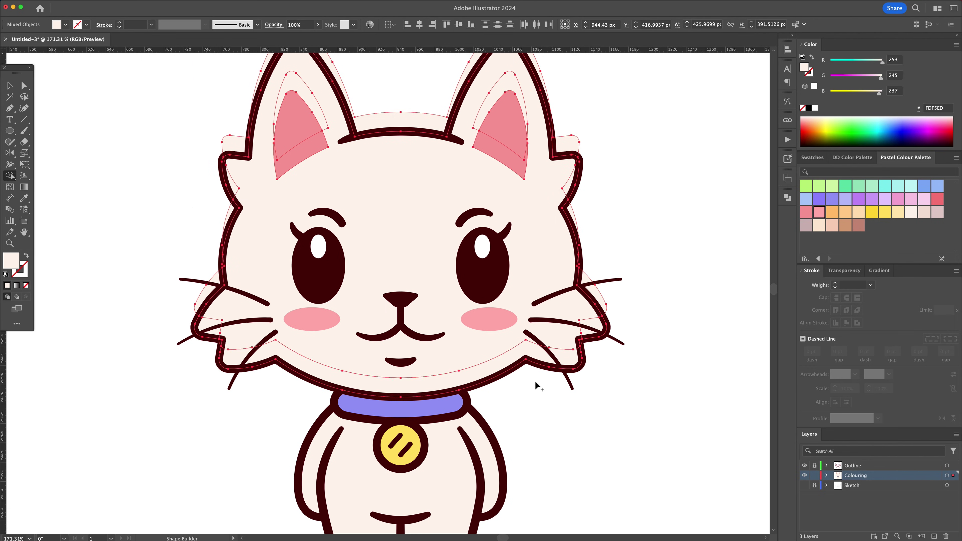
{"action": "key", "text": "v"}
{"action": "left_click", "coordinate": [556, 405]}
{"action": "left_click", "coordinate": [477, 343]}
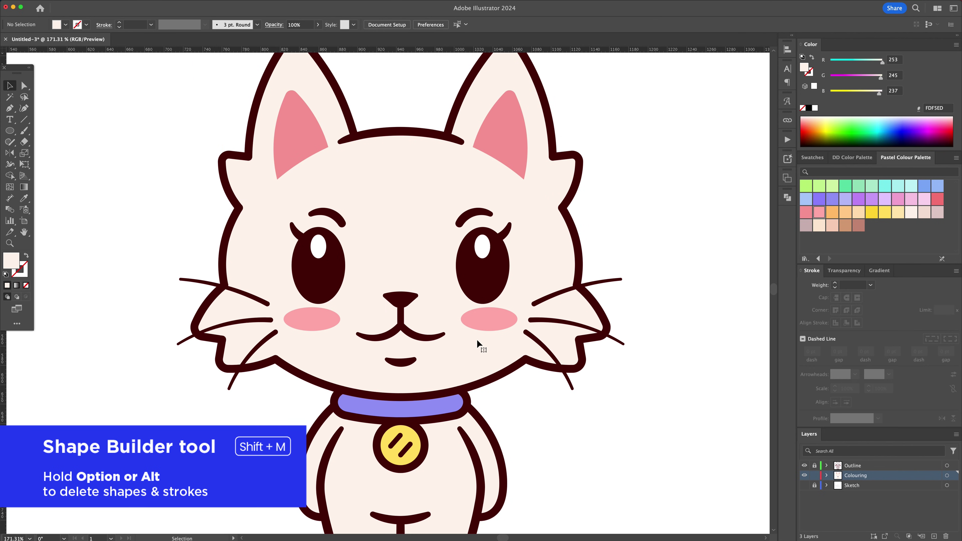
Step: Fill the shadow strip along the head's lower edge with dusty pink E0CBC9
{"action": "left_click", "coordinate": [474, 368]}
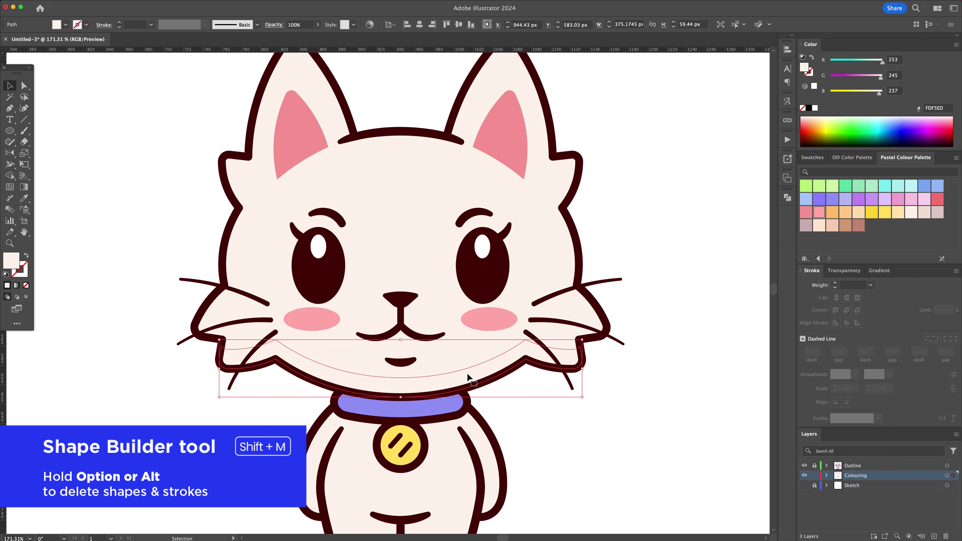
{"action": "left_click", "coordinate": [937, 212]}
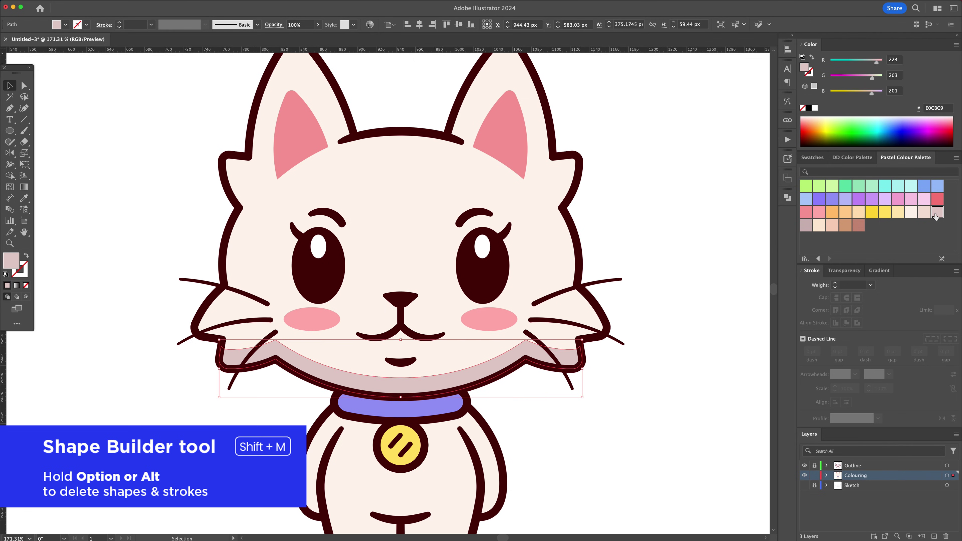
{"action": "left_click", "coordinate": [711, 214]}
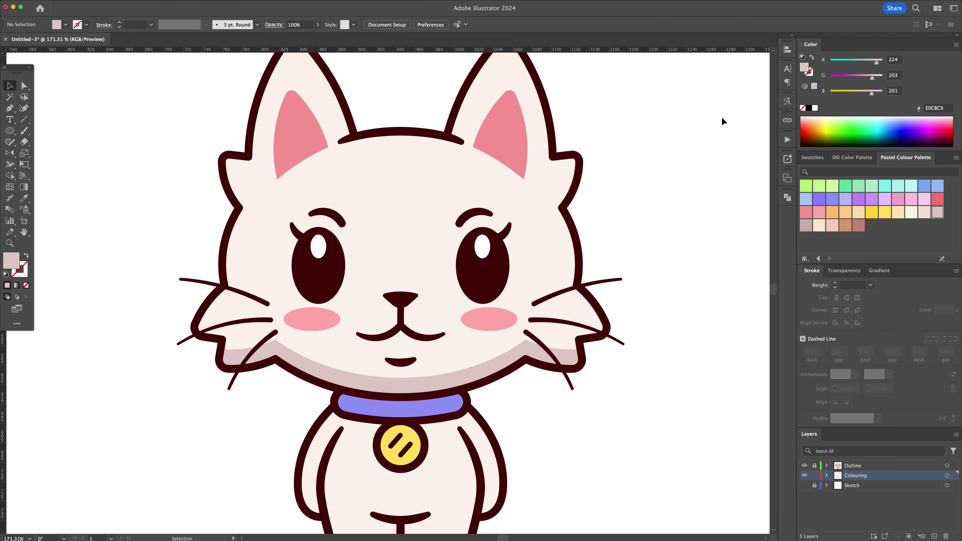